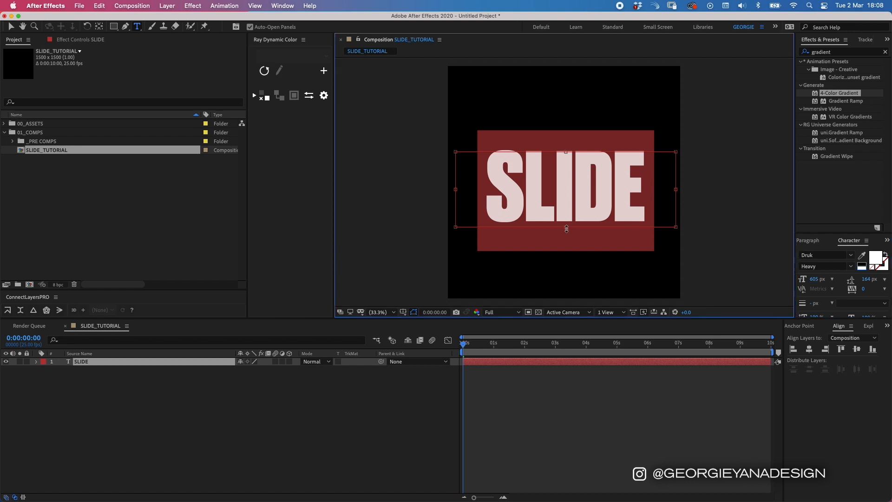
- Enlarge the SLIDE text to a font size of 751 px and finish editing it
drag(813, 280, 876, 274)
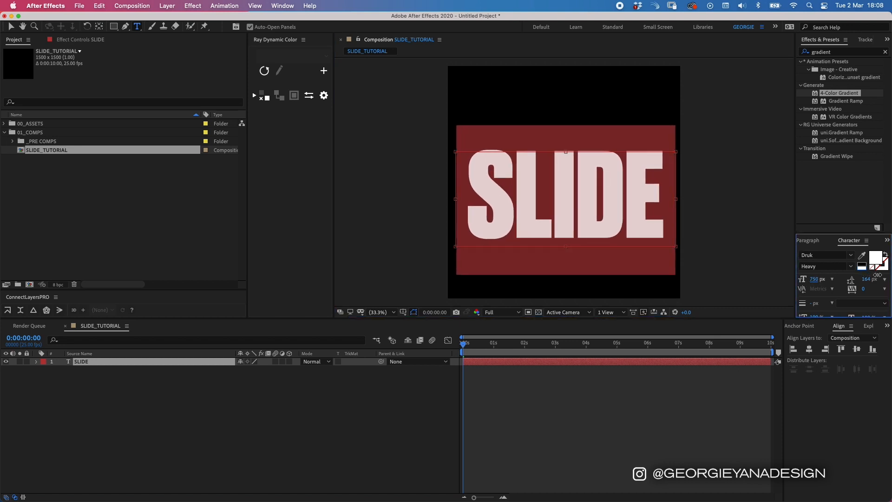
click(520, 364)
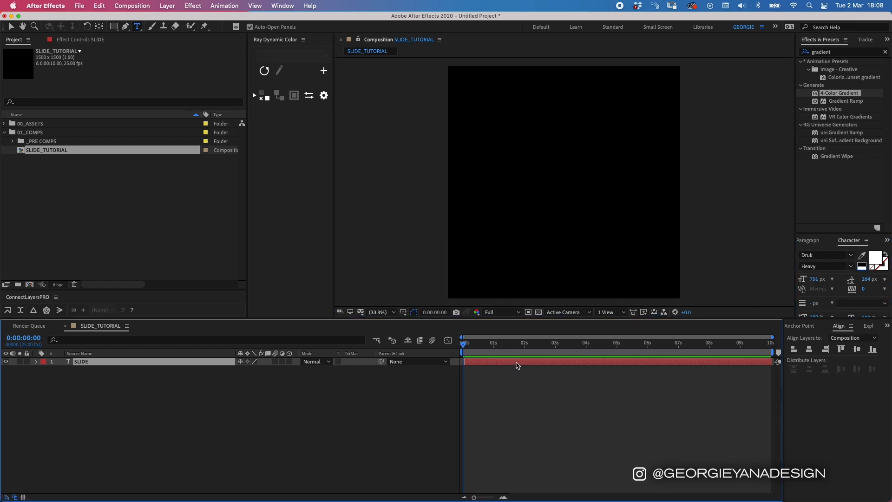
key(v)
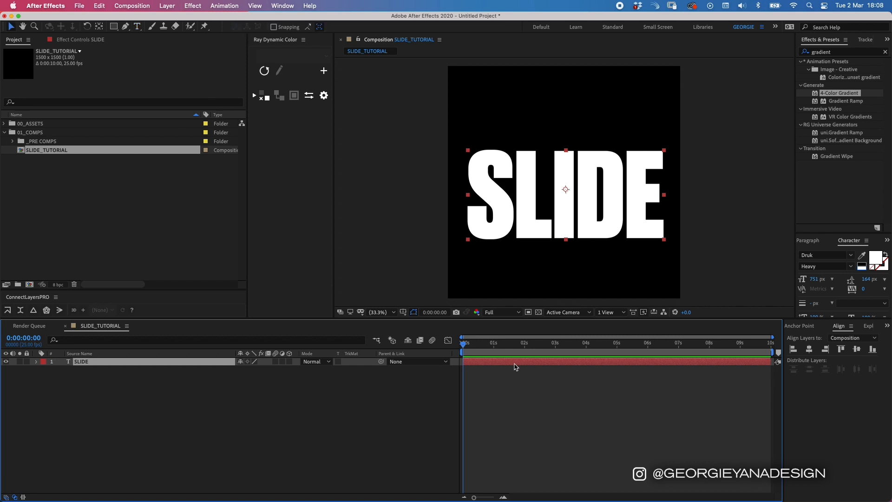
- Change the SLIDE text's font to Druk Wide Heavy and set its size to 304 px
click(852, 255)
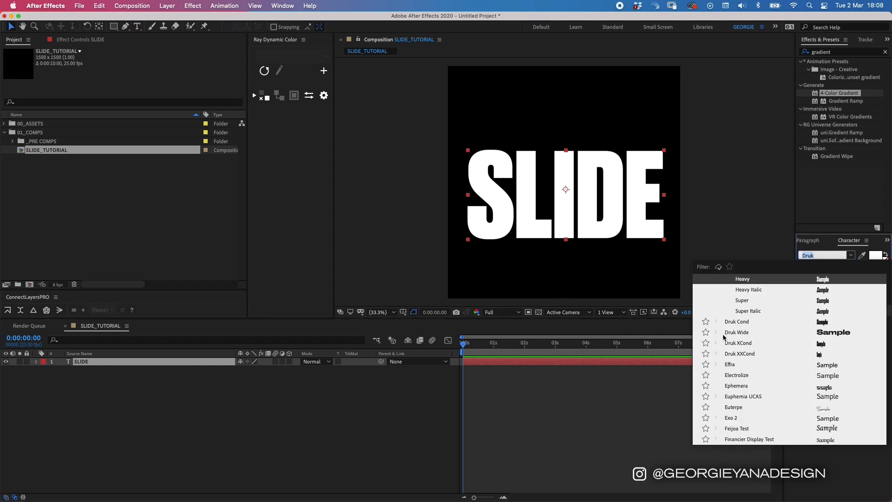
click(723, 335)
click(752, 389)
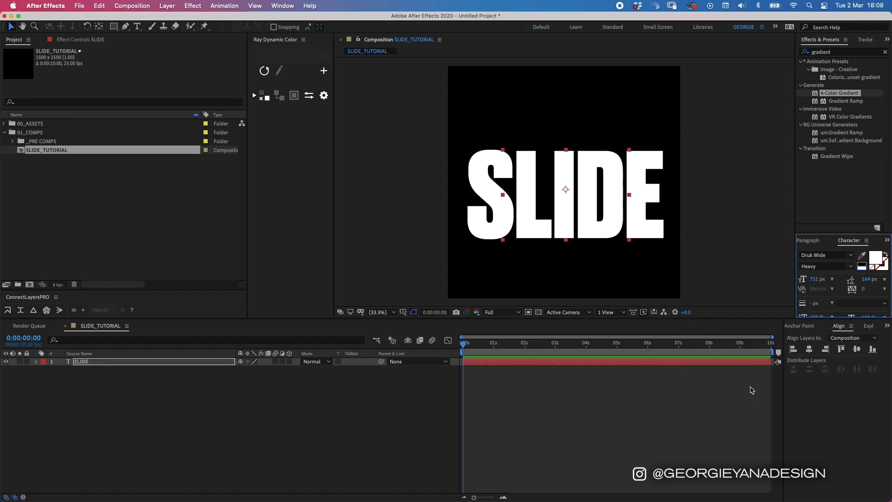
drag(756, 281, 625, 295)
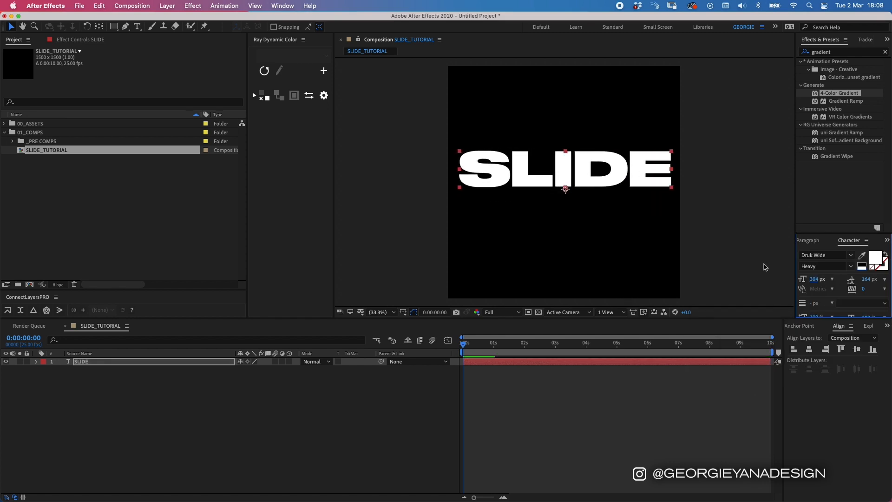
click(687, 363)
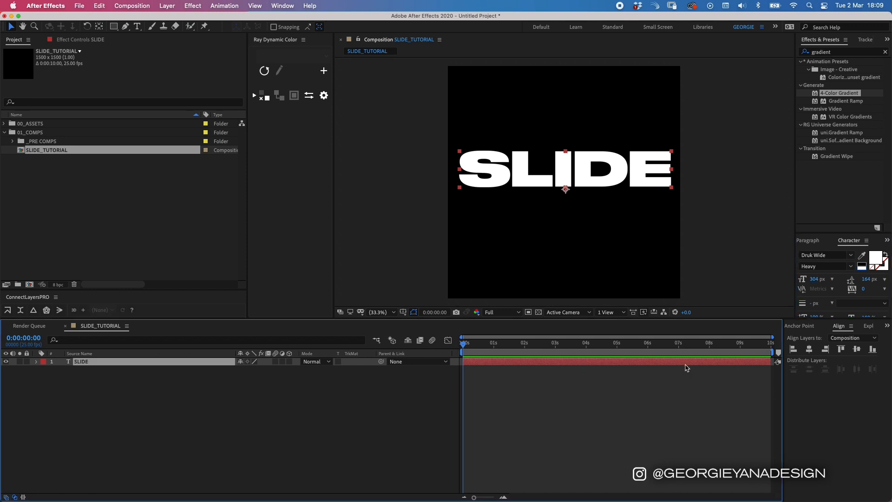
- Centre the SLIDE layer horizontally and vertically in the composition and move its anchor point to the centre of the text
click(810, 349)
click(857, 349)
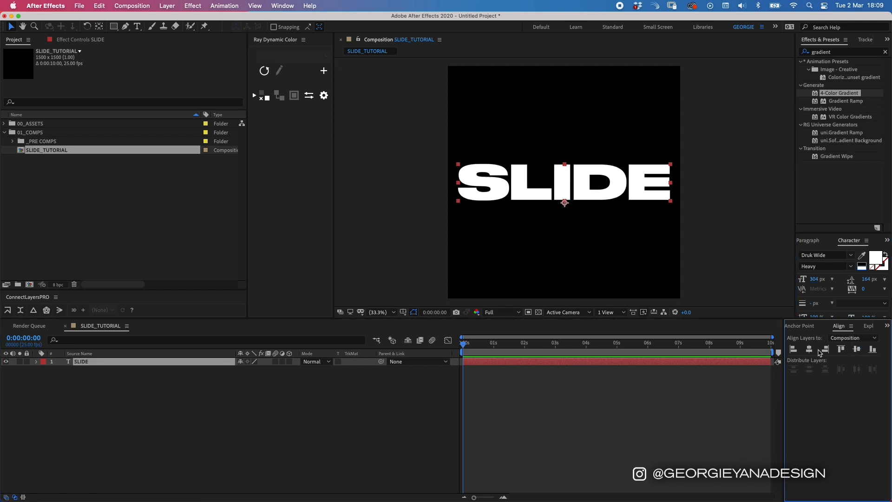
click(800, 326)
click(808, 350)
- Move the SLIDE layer's anchor point to the middle of the text's right edge
click(521, 365)
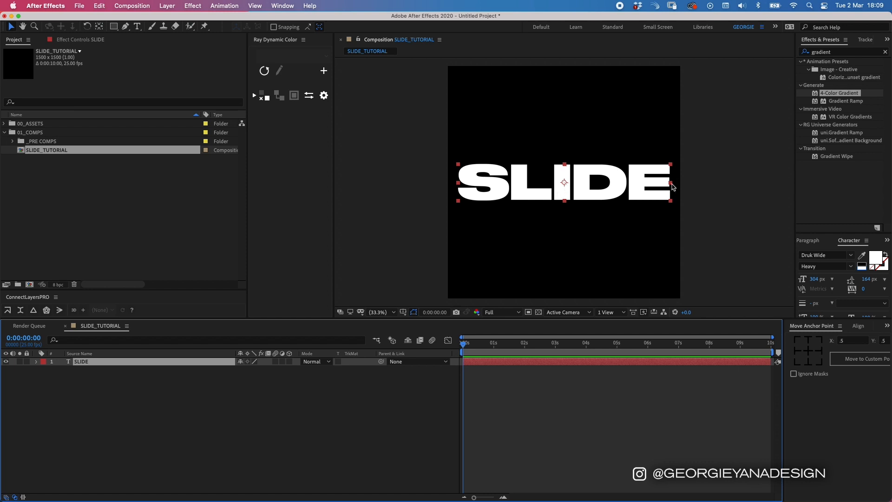
key(y)
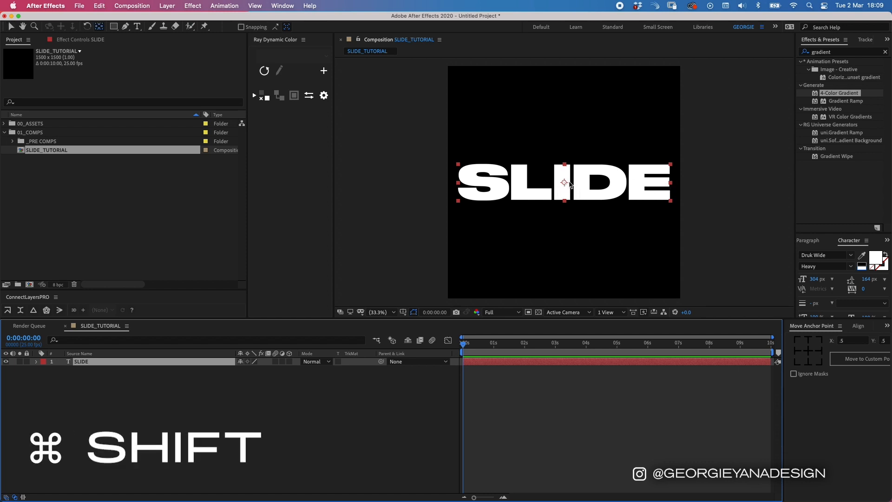
drag(565, 184, 671, 182)
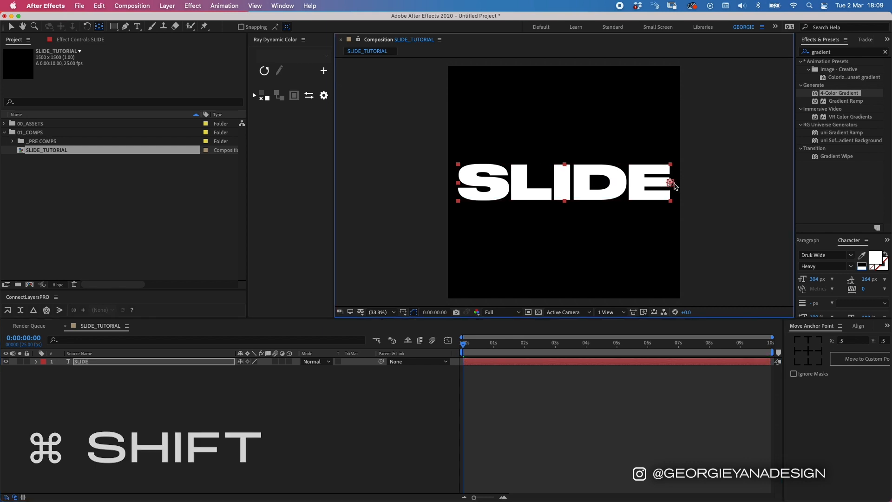
key(v)
- Add a Scale keyframe to the SLIDE layer at 0:00:00:15
click(483, 362)
drag(476, 345, 482, 348)
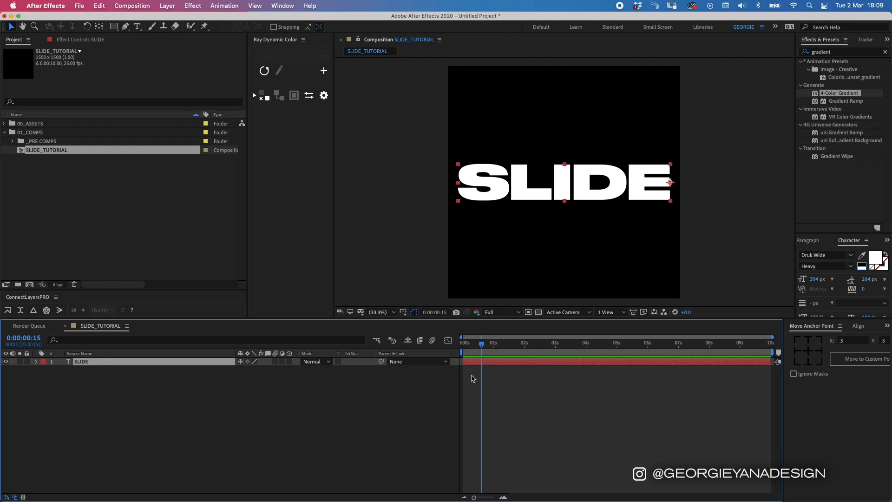
key(alt+shift+s)
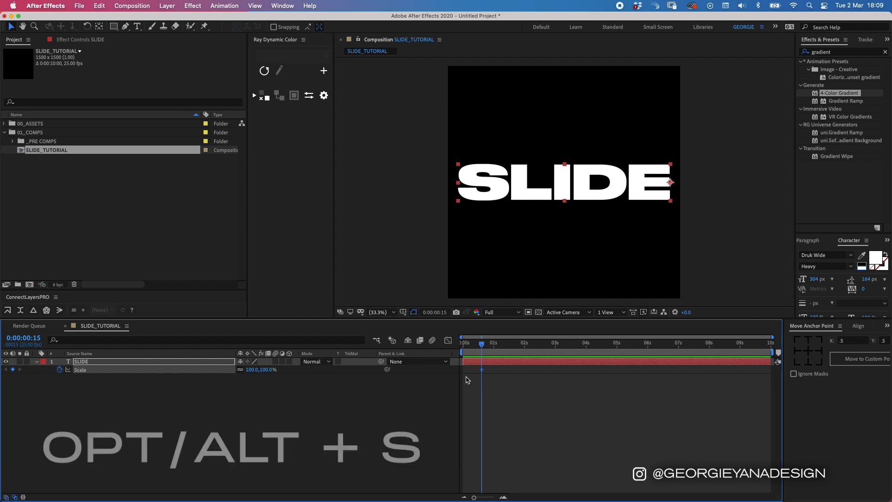
- At 0:00:00:00, unlink the Scale proportions, set the horizontal scale to 0%, and preview the animation
drag(482, 345, 463, 345)
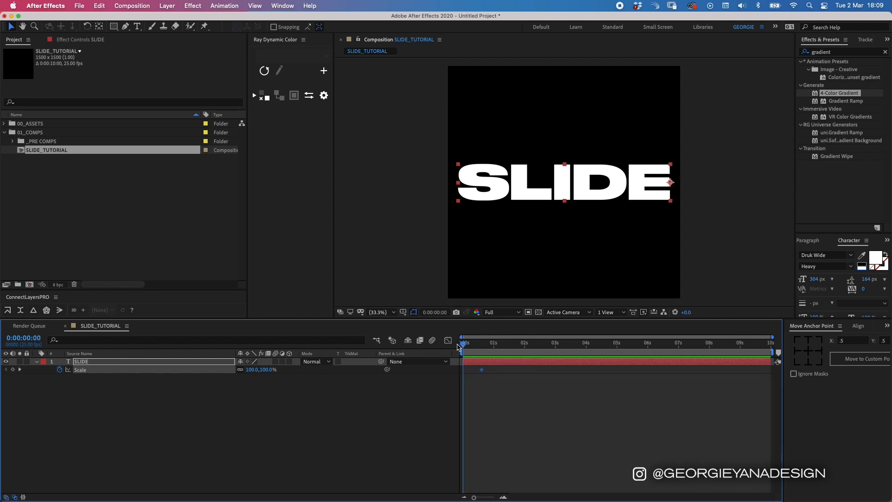
click(240, 370)
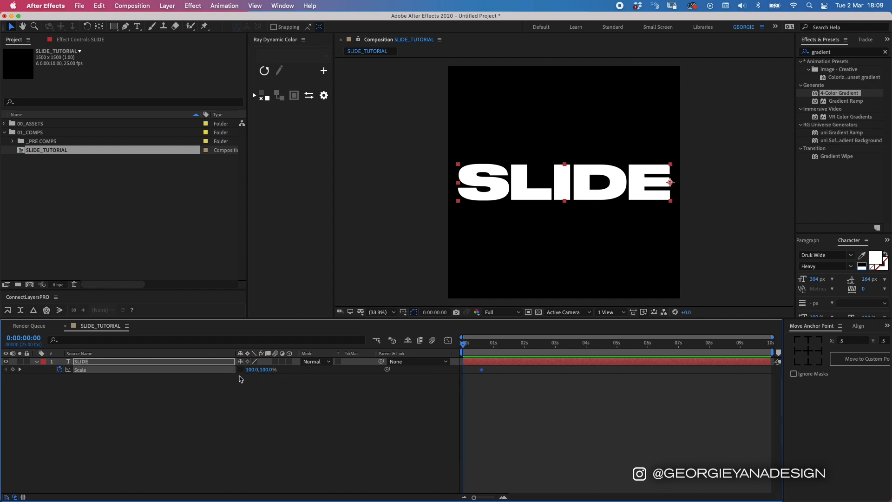
drag(252, 371, 228, 375)
click(251, 371)
text(0)
key(Return)
key(space)
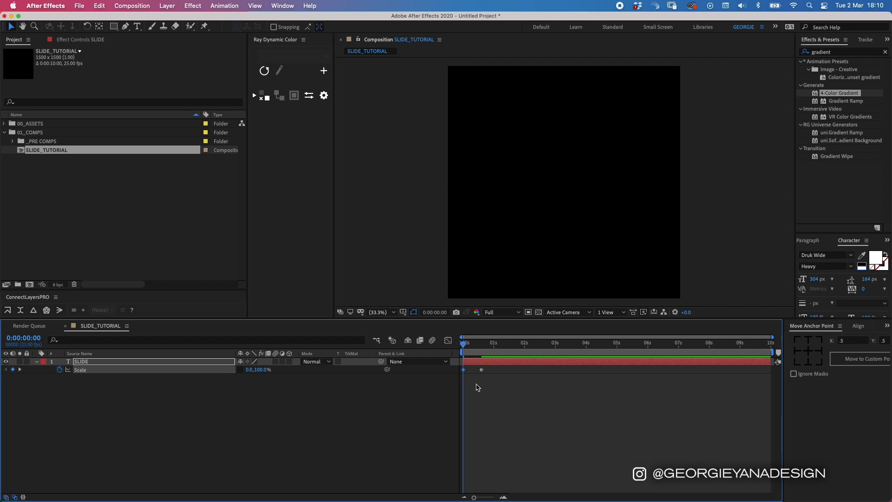
key(space)
- Add Position and Anchor Point keyframes to the SLIDE layer at 0:00:00:15
click(481, 342)
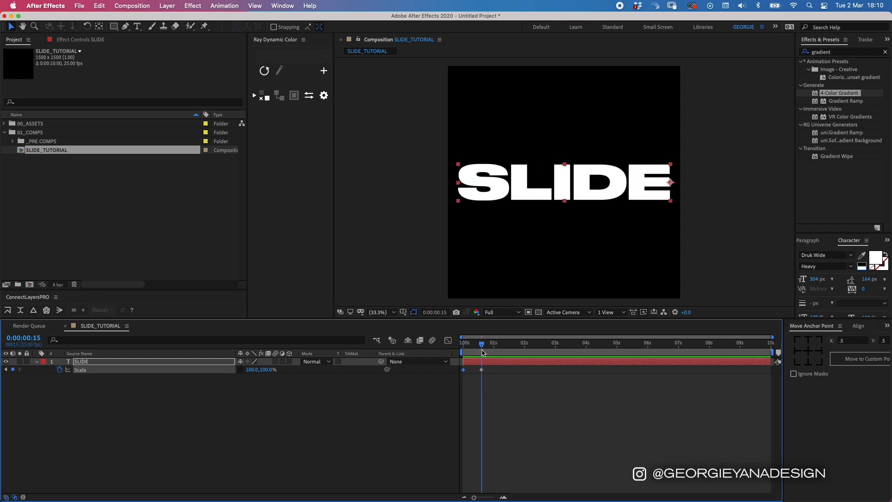
click(496, 363)
drag(482, 346, 483, 346)
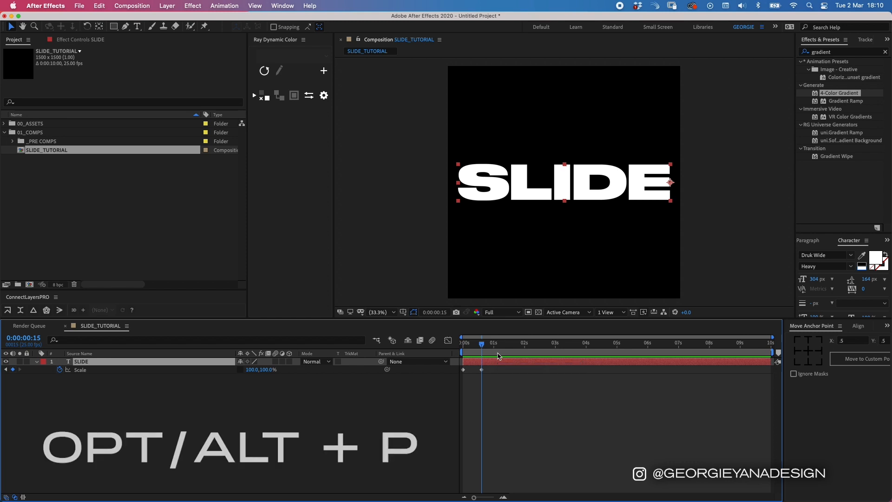
key(alt+p)
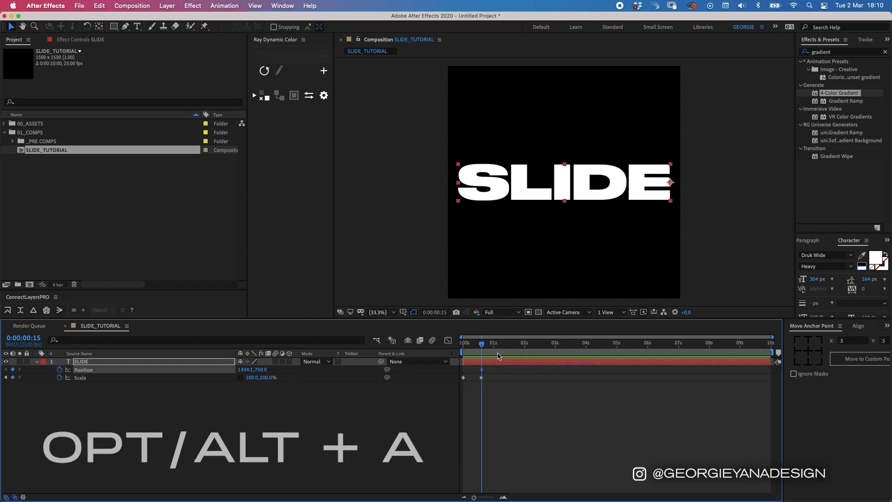
key(alt+a)
- At 0:00:01:10, move the SLIDE layer's anchor point to the middle of the text's left edge
drag(482, 343, 506, 346)
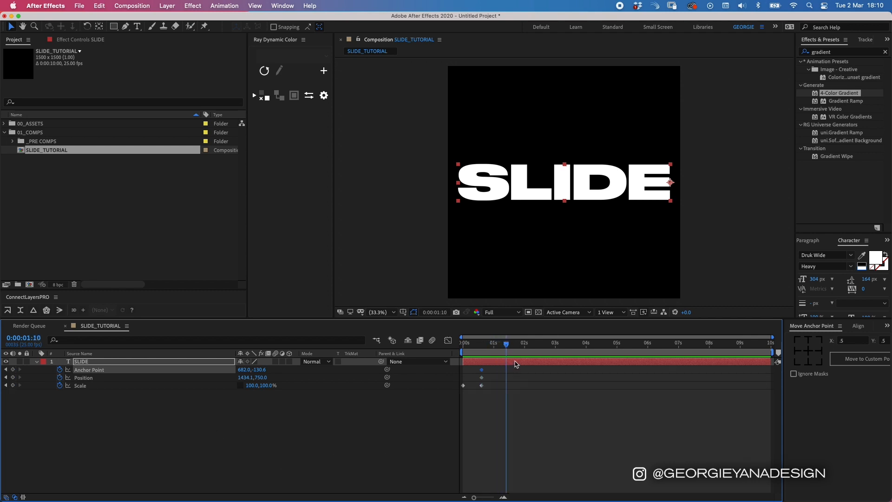
click(515, 364)
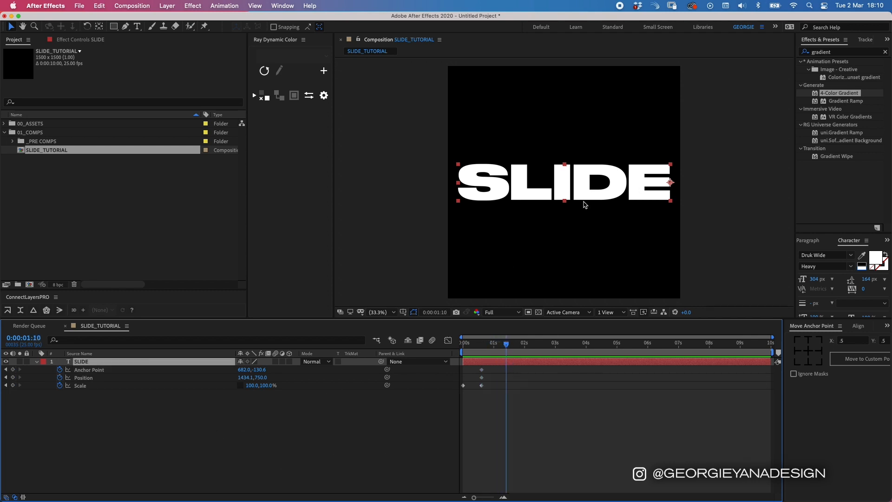
key(y)
drag(670, 182, 459, 183)
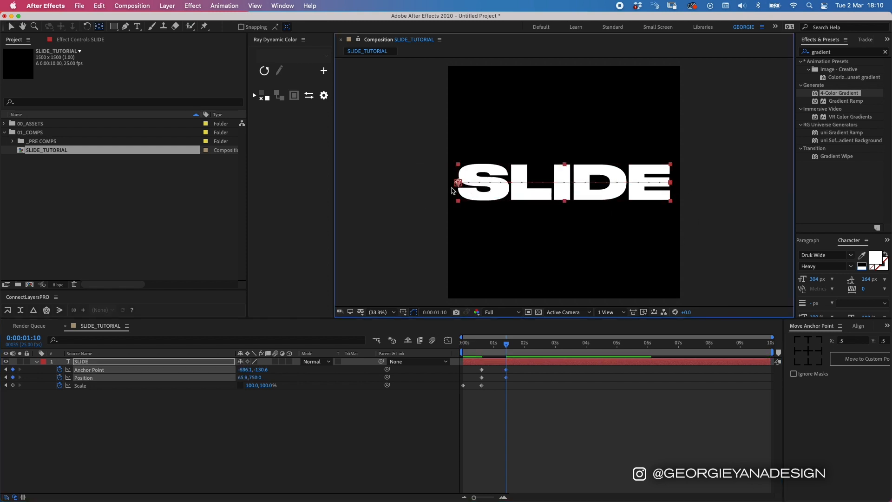
key(v)
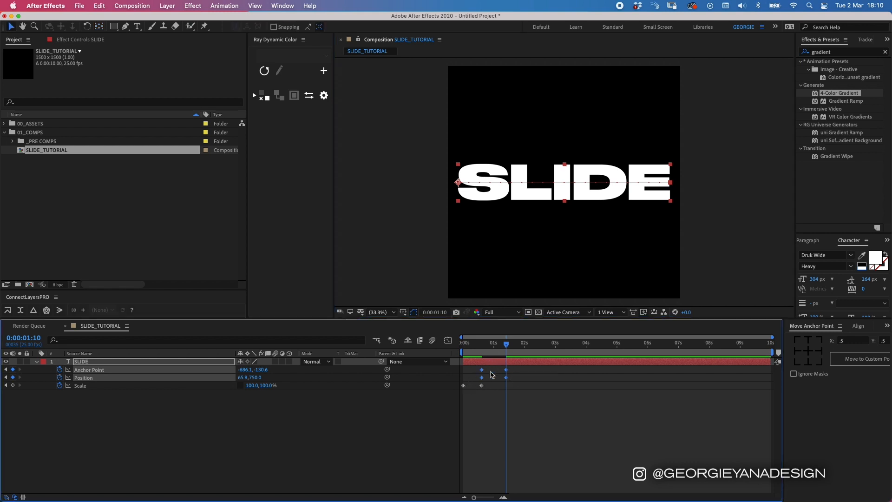
- Convert all the Anchor Point and Position keyframes to hold keyframes
mouse_move(506, 345)
mouse_down()
mouse_move(486, 347)
mouse_move(507, 349)
mouse_up()
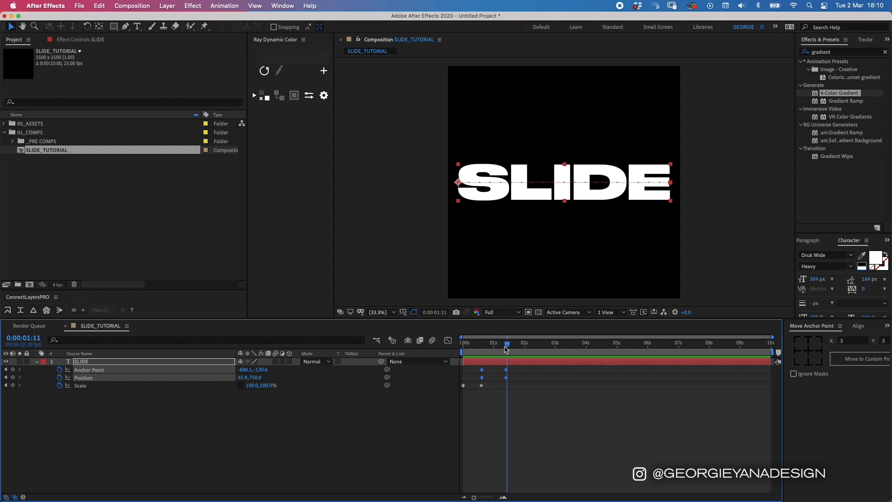
right_click(506, 378)
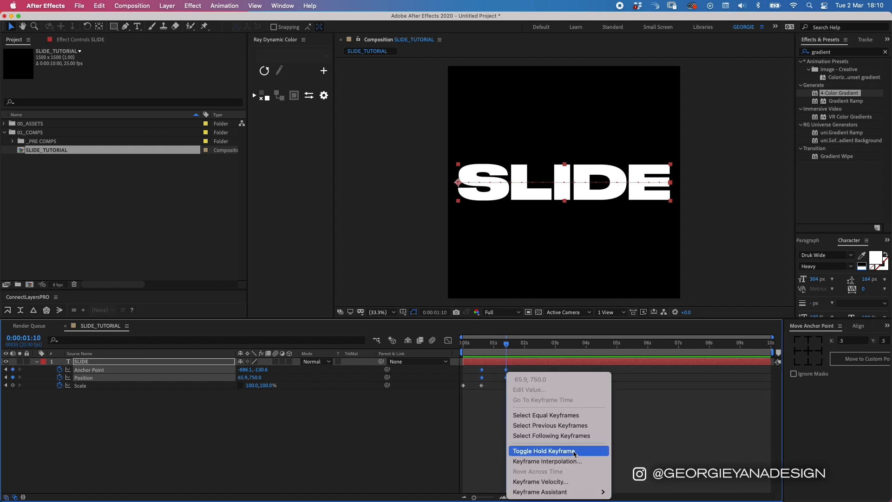
click(546, 451)
click(516, 373)
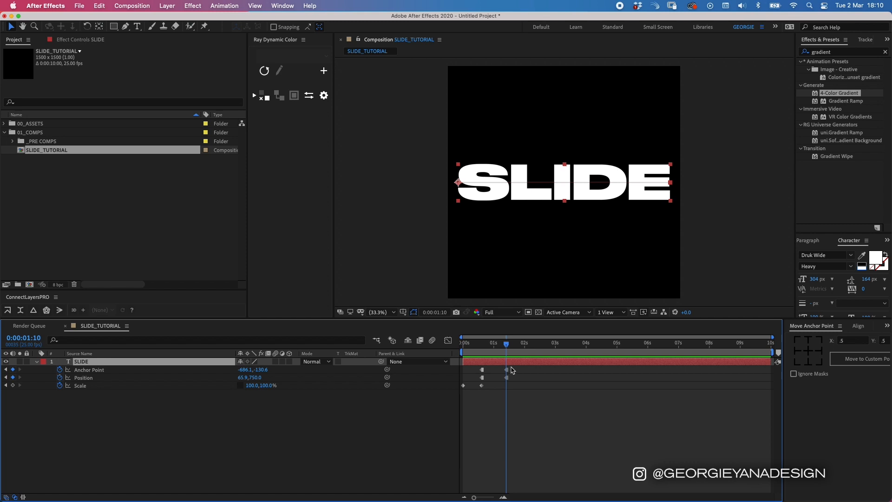
- Add a 100% Scale keyframe at 0:00:01:10 and paste a copy of the first Scale keyframe after it, moving it to 0:00:02:01
click(507, 385)
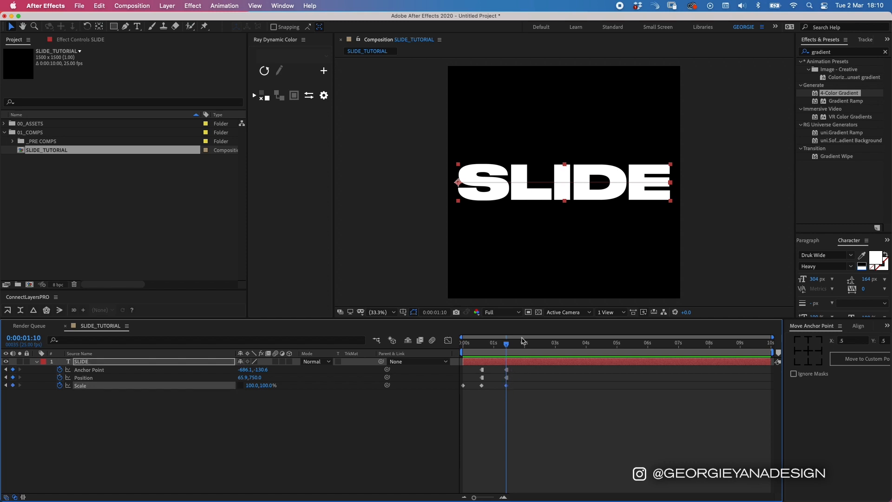
drag(508, 346, 522, 346)
drag(468, 382, 457, 393)
key(super+v)
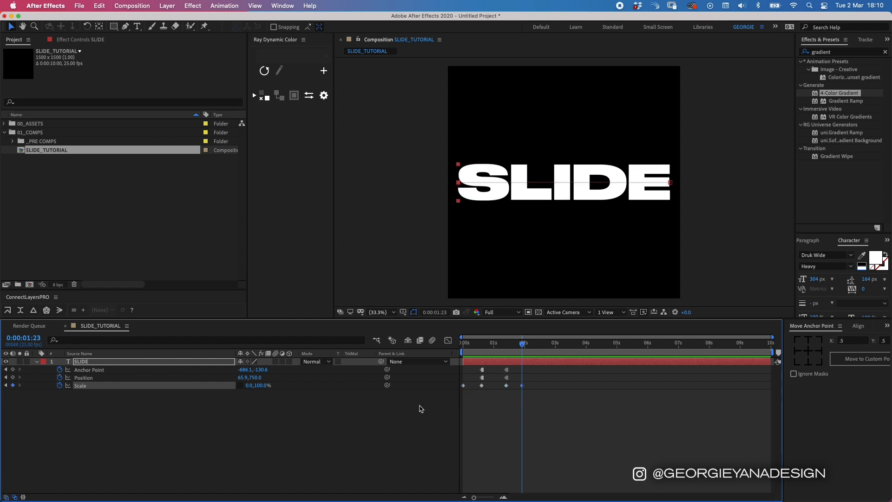
drag(521, 386, 526, 386)
- Play back the animation from the start and trim the SLIDE layer's end to 0:00:02:01
click(506, 347)
key(Home)
click(503, 417)
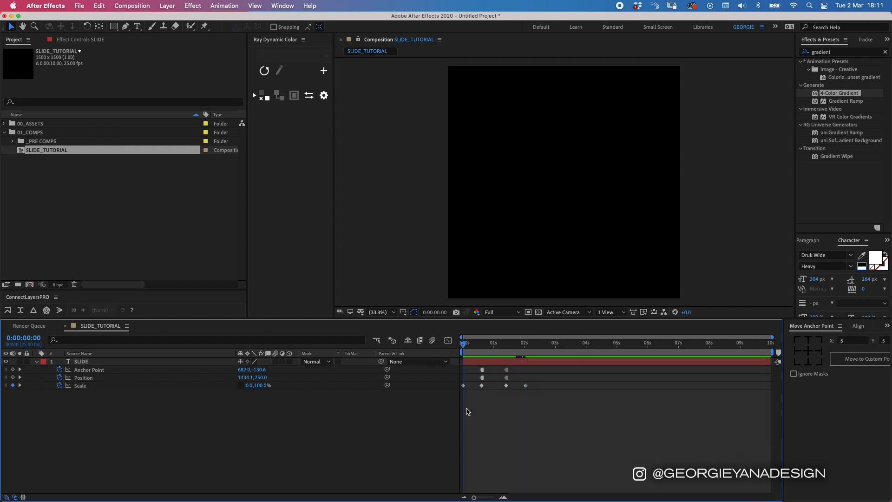
key(space)
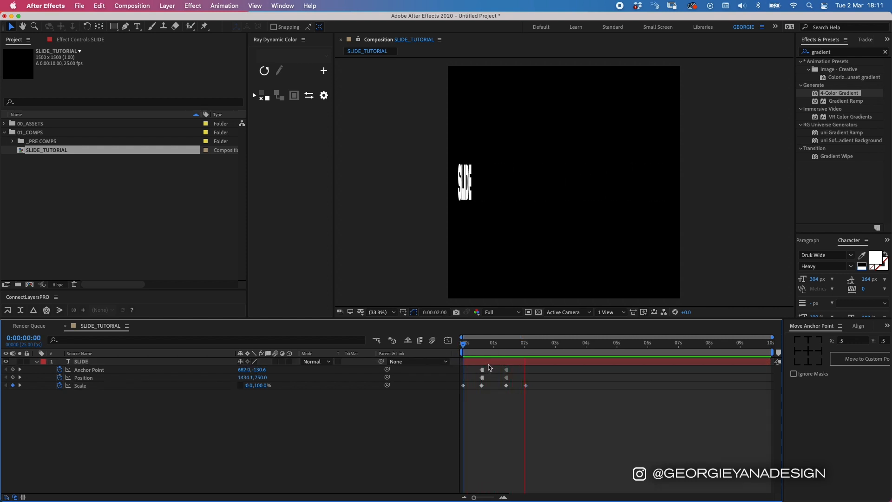
click(538, 365)
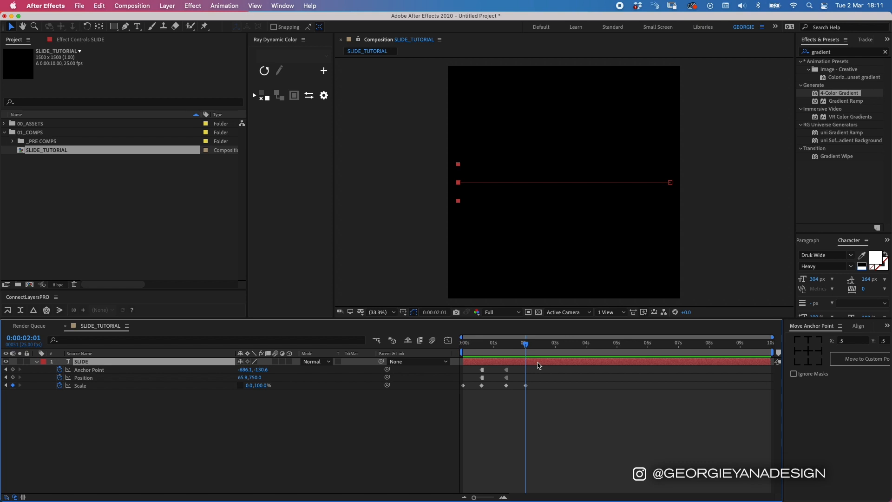
key(alt+bracketright)
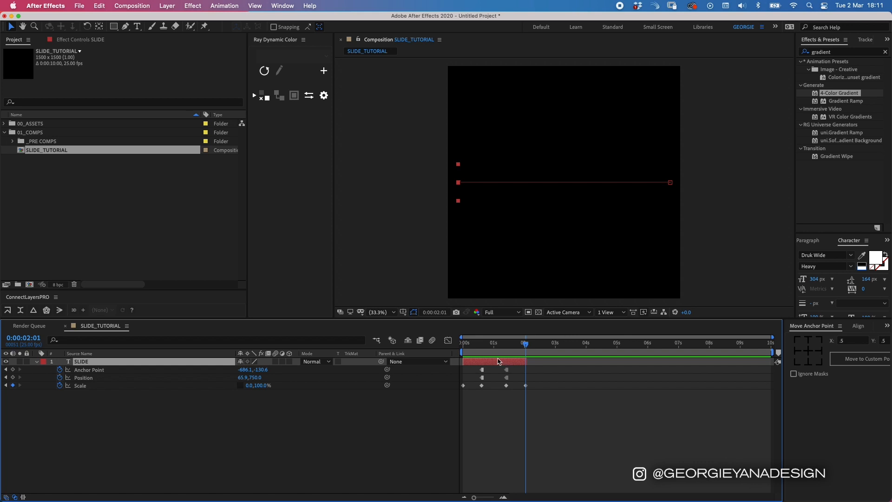
- Pre-compose the trimmed SLIDE layer as TEXT with all attributes moved into it, and open the TEXT composition
key(super+shift+c)
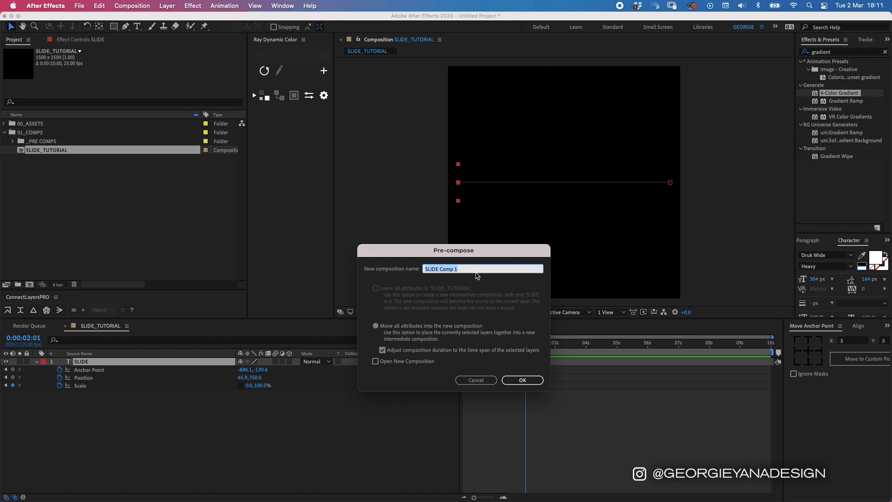
text(TEXT)
key(Return)
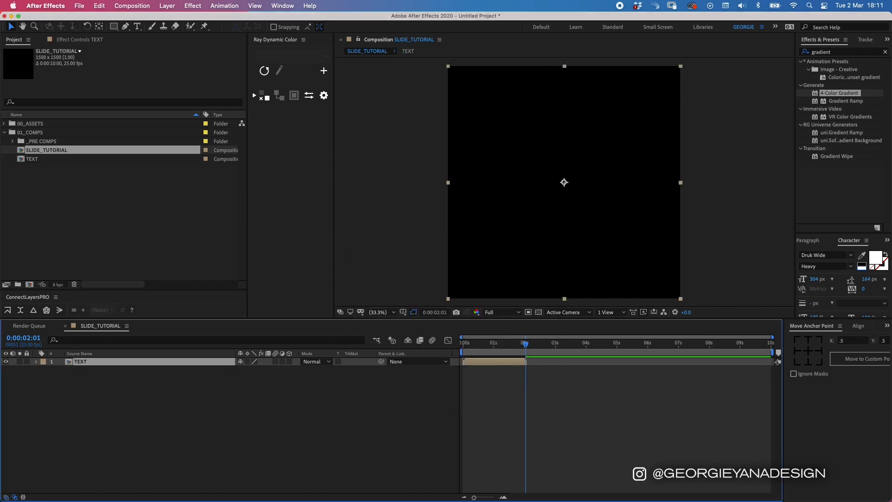
double_click(509, 364)
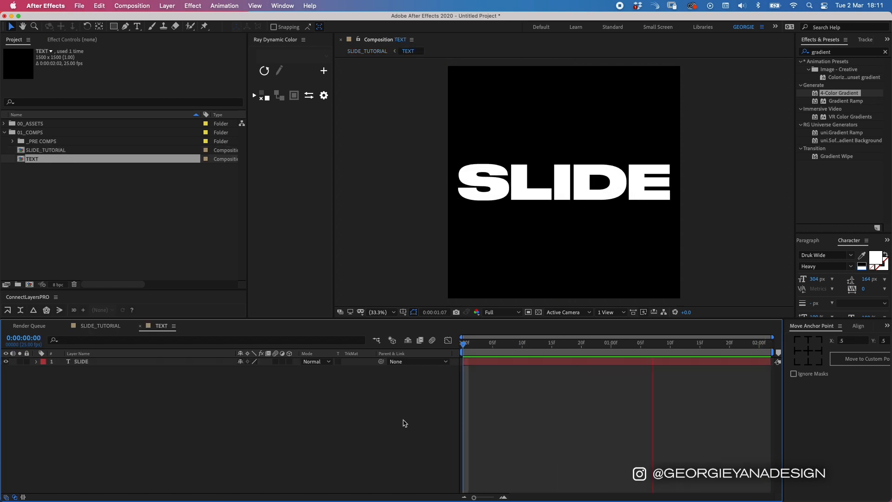
- Style the SLIDE text as an outline with a black fill and a 2 px white stroke
click(587, 365)
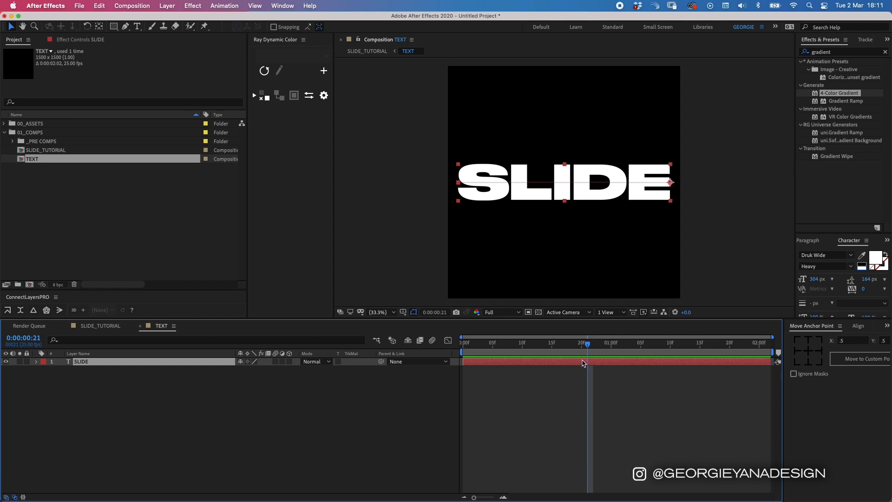
click(882, 270)
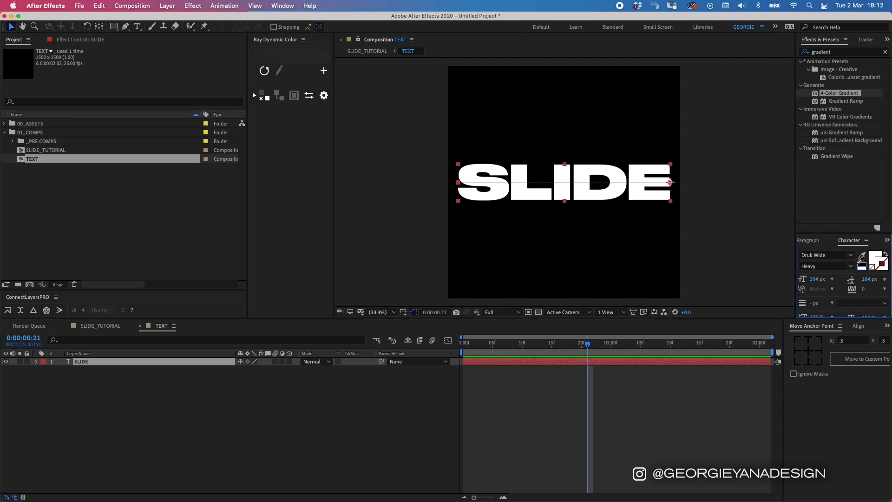
click(863, 266)
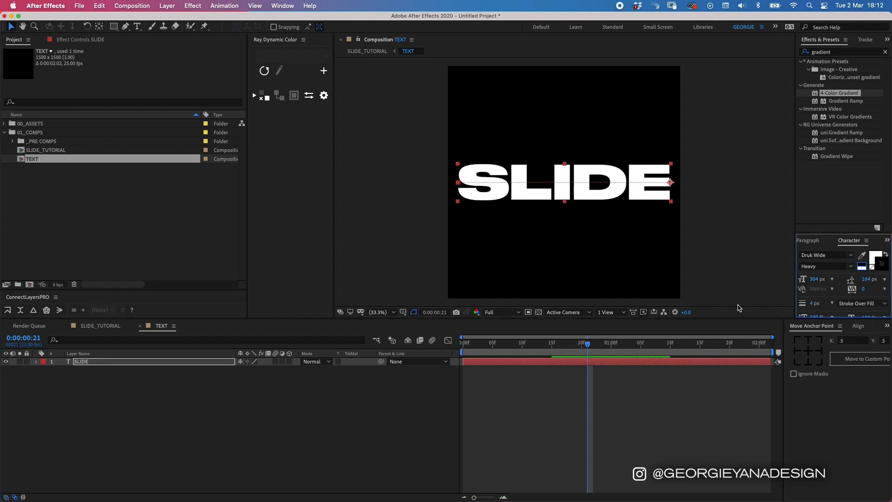
click(886, 254)
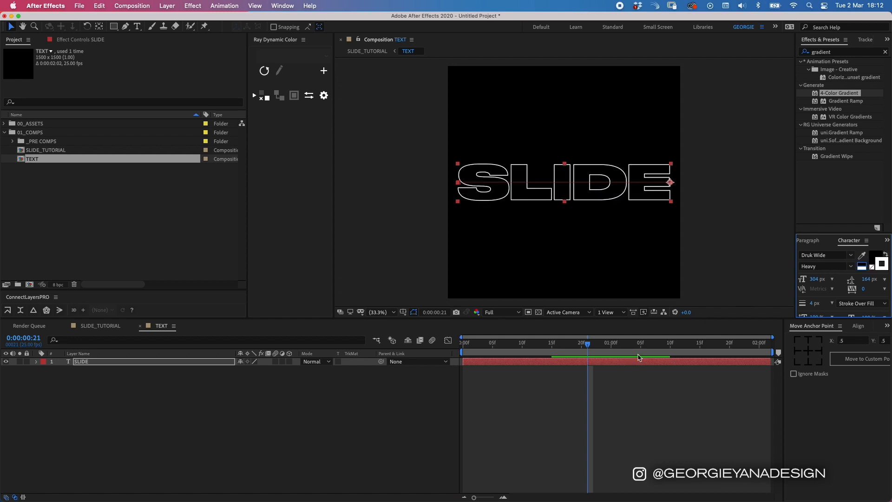
click(812, 305)
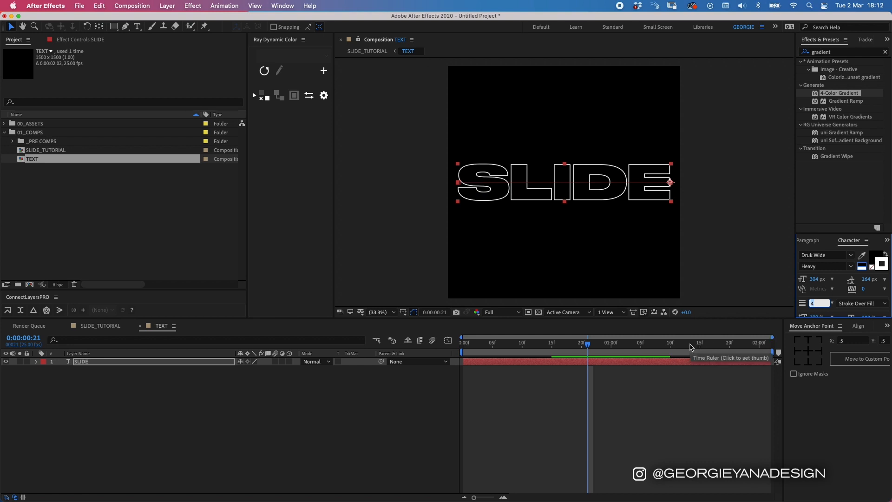
key(Return)
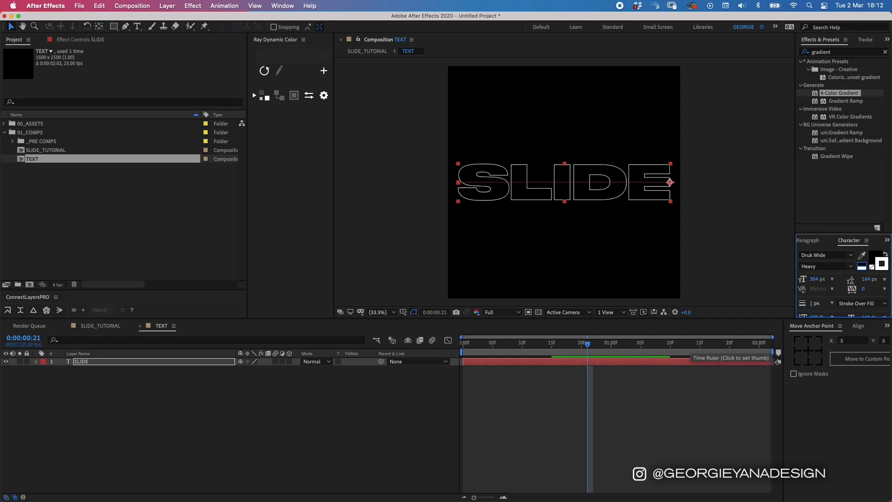
click(606, 410)
- In the SLIDE_TUTORIAL composition, duplicate the TEXT layer and move the copy's start to 0:00:01:11
click(101, 326)
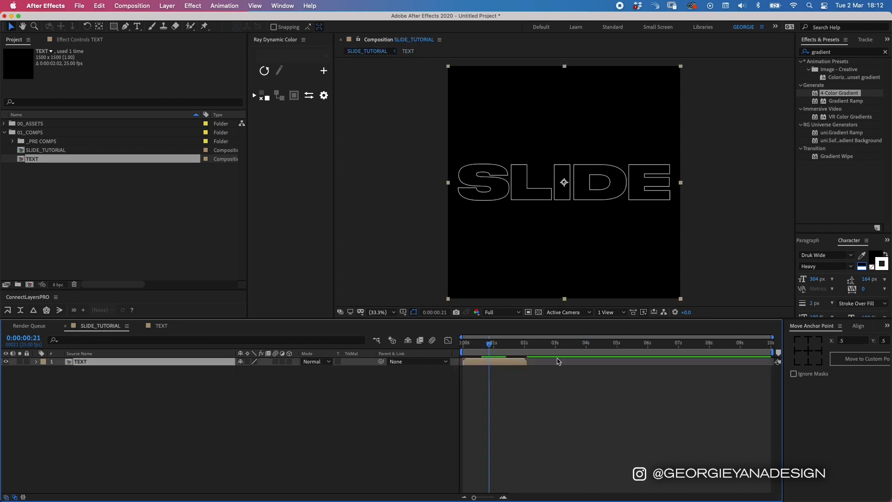
drag(492, 346, 510, 354)
click(510, 347)
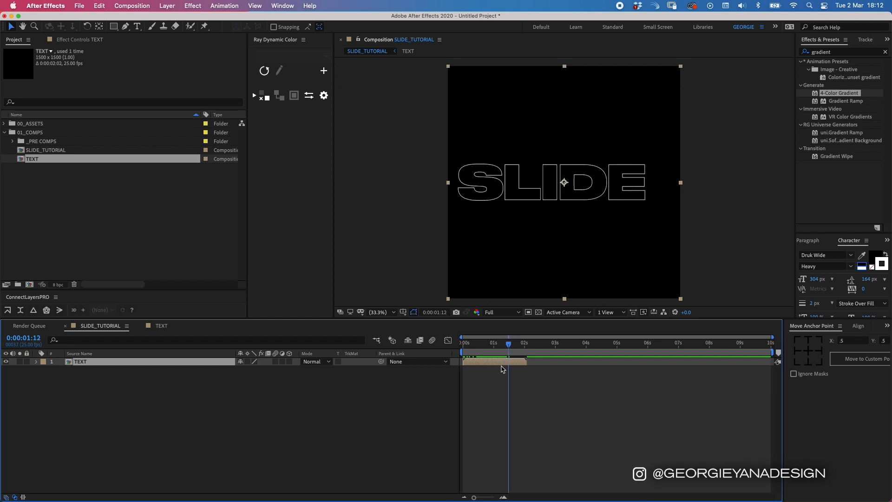
key(super+d)
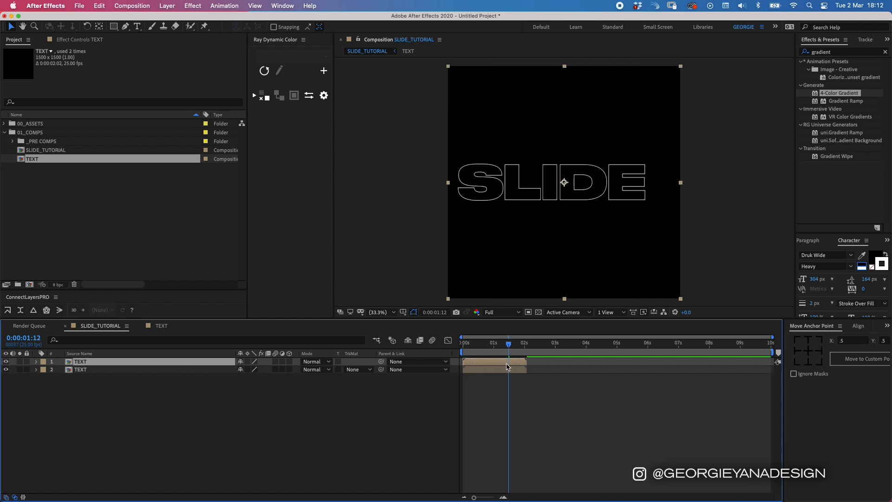
key(super+Left)
key(super+Left)
key(super+Right)
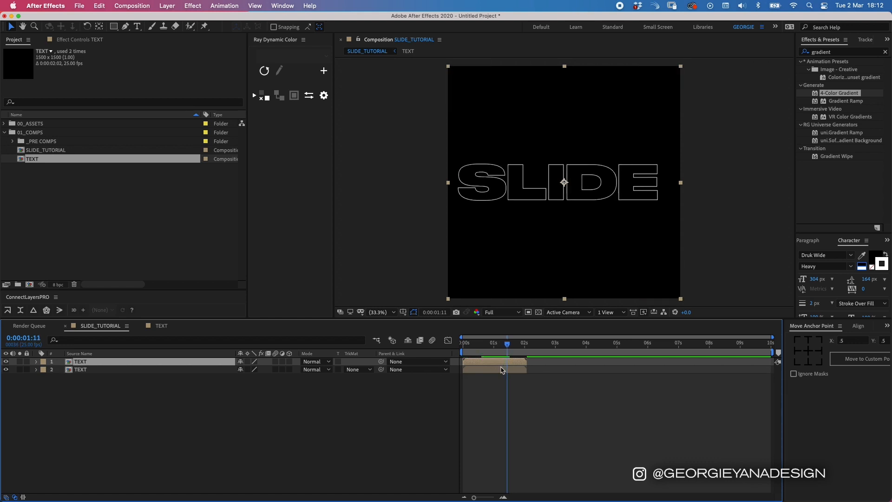
key(bracketleft)
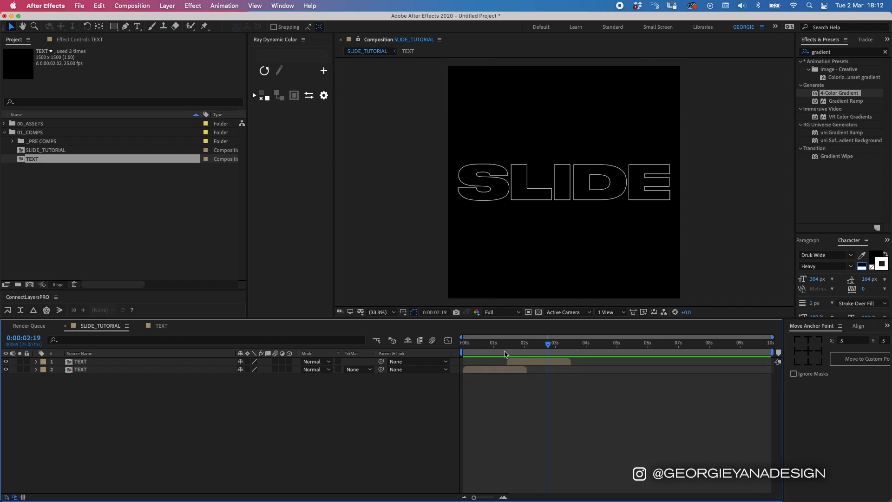
- Trim the lower TEXT layer's start and shift both TEXT layers earlier, so the upper one begins at about 0:00:00:21
mouse_move(493, 355)
mouse_down()
mouse_move(465, 357)
mouse_move(482, 357)
mouse_up()
click(486, 371)
key(alt+bracketleft)
shift+click(561, 362)
drag(506, 373, 523, 355)
click(508, 388)
key(super+a)
click(505, 414)
click(499, 363)
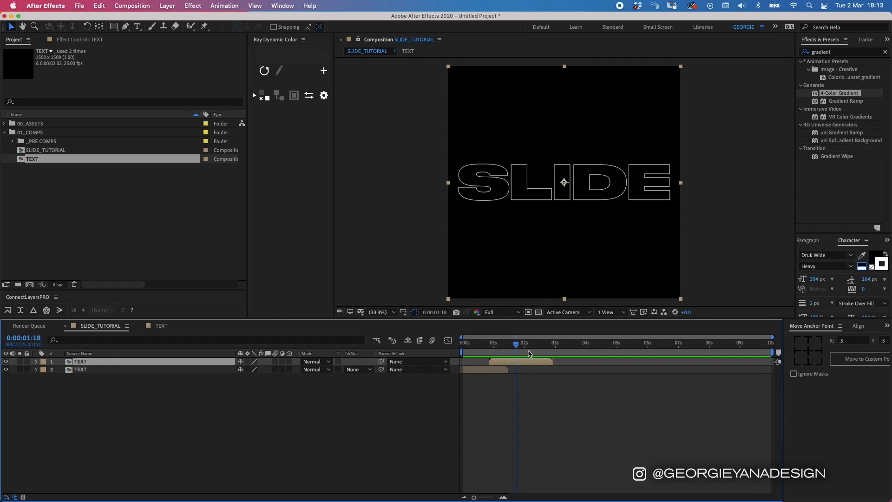
- Apply the Invert effect to the upper TEXT layer and check it briefly against the transparency grid
click(842, 51)
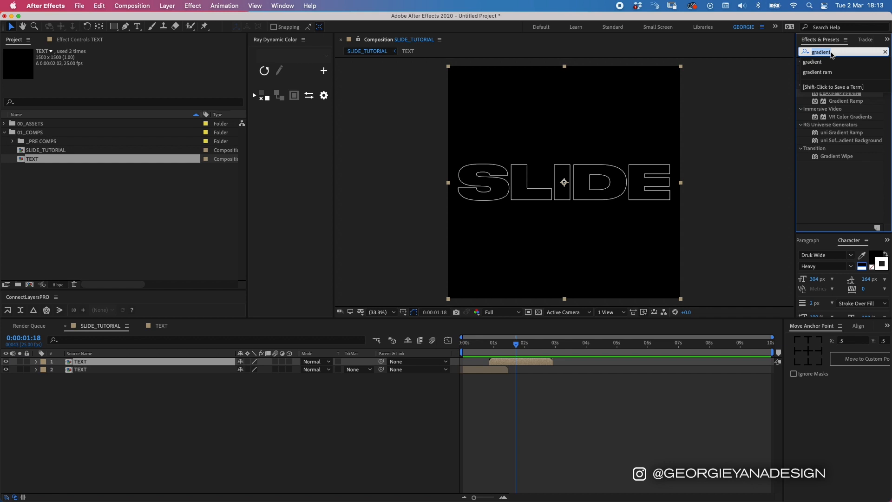
text(invert)
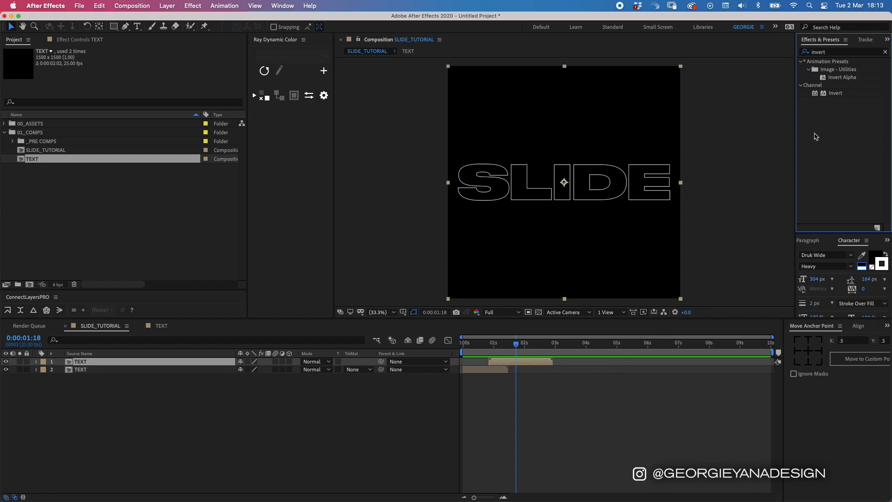
double_click(836, 93)
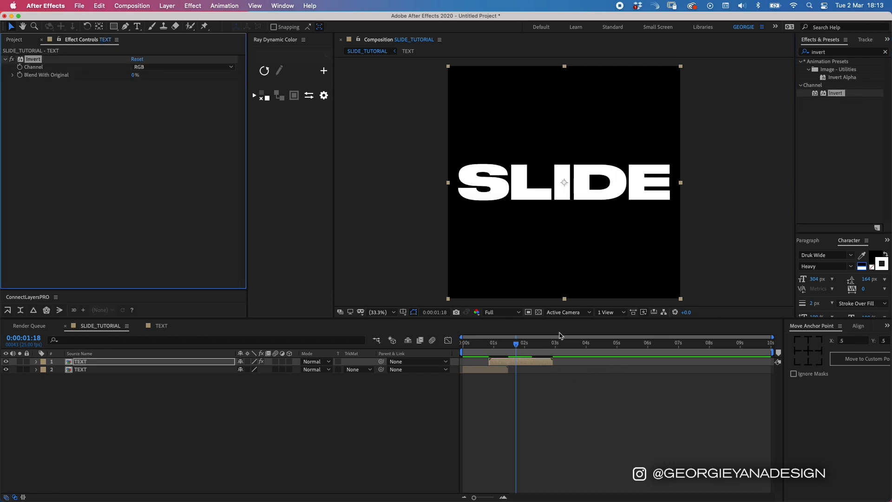
click(539, 312)
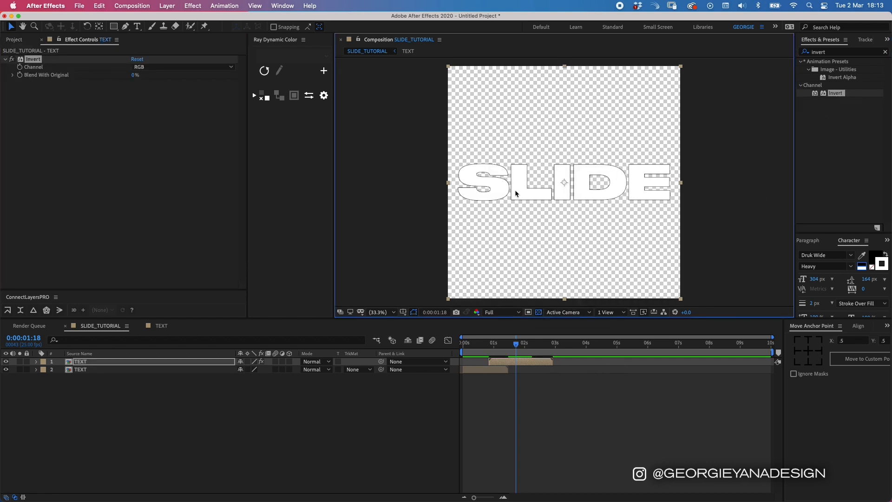
click(538, 312)
- Play back the two overlapping TEXT layers from the start of the composition
click(495, 345)
drag(495, 347, 453, 352)
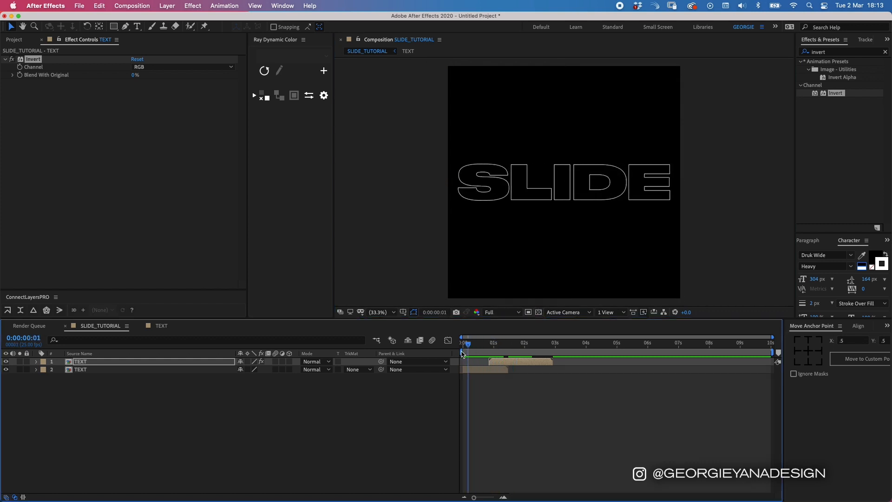
click(496, 409)
key(space)
- Duplicate both TEXT layers, stack the copies above the originals in outline and inverted order, and shift them later in time
drag(541, 348, 535, 349)
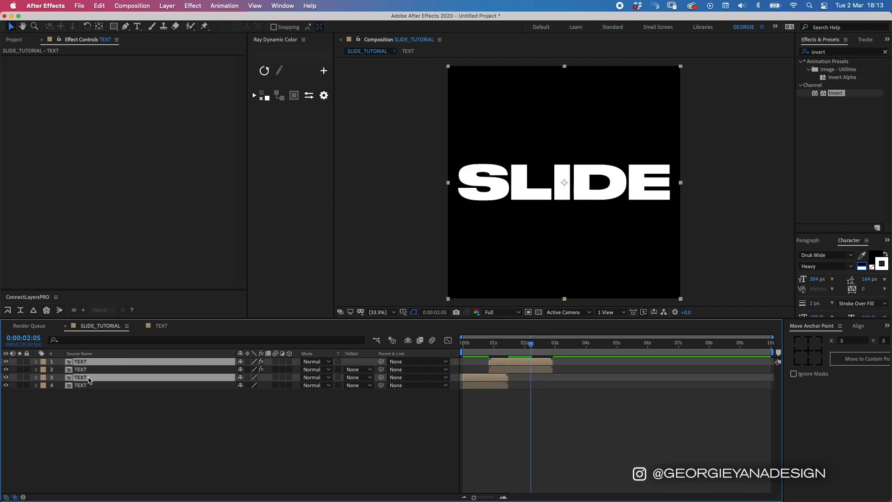
drag(89, 380, 89, 370)
drag(484, 371, 536, 373)
click(570, 386)
click(554, 373)
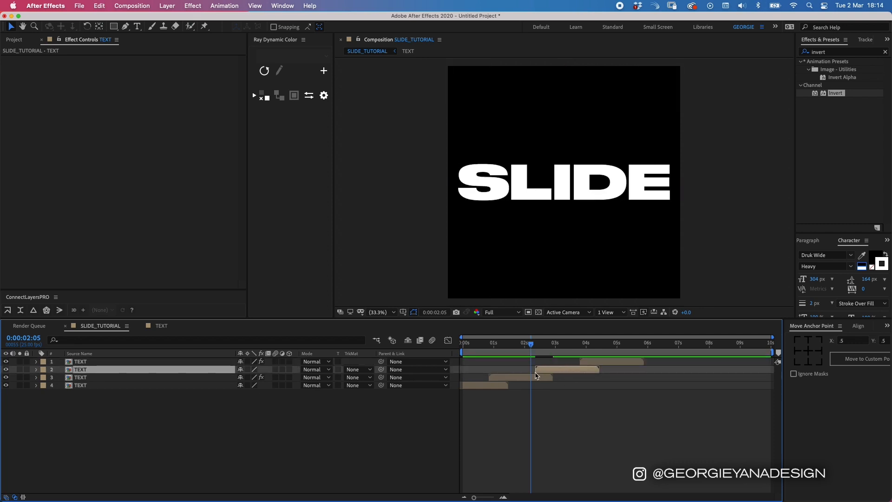
- Move the copied pair of TEXT layers slightly earlier so the outline copy starts at 0:00:02:07
key(Page_Down)
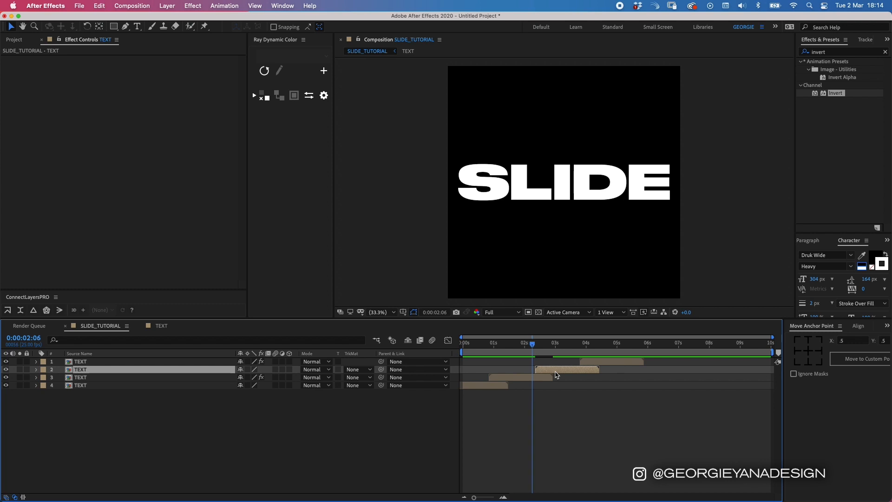
key(Page_Down)
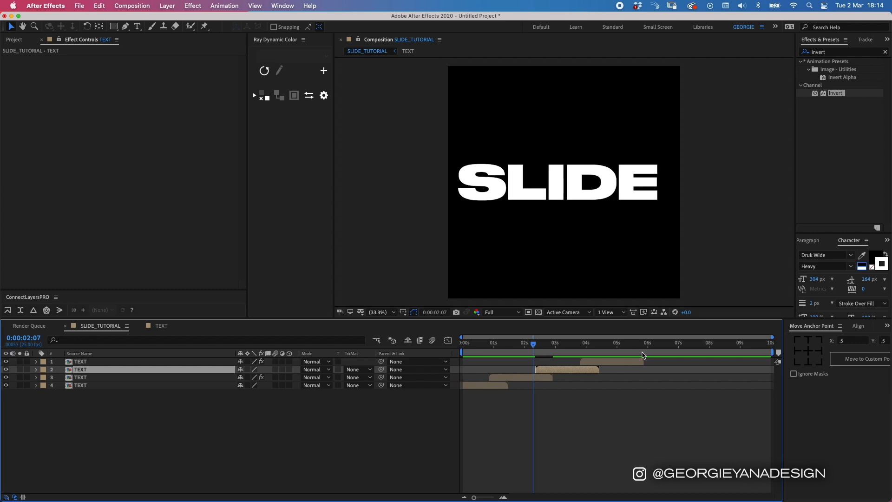
shift+click(590, 362)
drag(566, 368, 562, 369)
click(548, 396)
- Play back the sequence and step through the frames around the start of the copied pair
key(space)
key(space)
key(Page_Up)
key(Page_Up)
key(Page_Up)
key(Page_Down)
key(Page_Down)
key(Page_Down)
- Try nudging the upper two TEXT layers in time, undo the move, and play back the sequence
click(567, 369)
shift+click(596, 363)
drag(571, 370, 571, 371)
drag(535, 345, 535, 349)
key(super+z)
key(space)
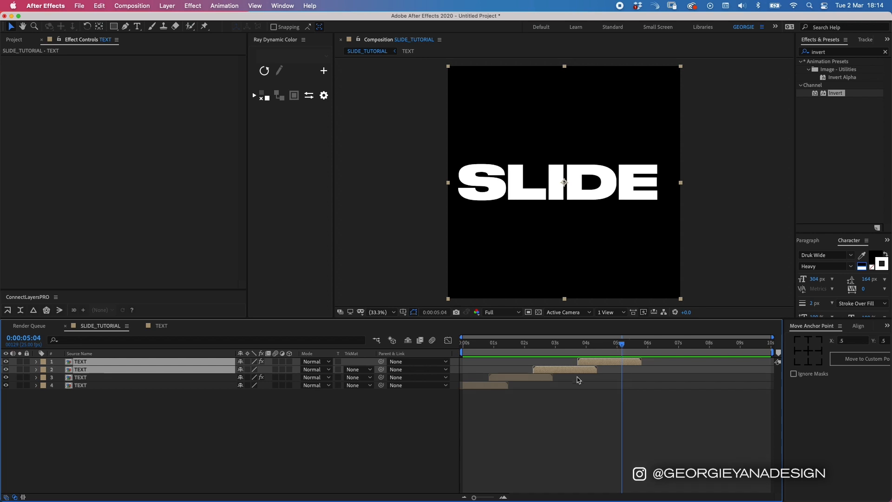
- Duplicate the upper two TEXT layers, bring the copies to the top, and shift them to start at about 0:00:05:04
key(super+d)
key(super+alt+Up)
drag(547, 369, 636, 368)
- Duplicate the top pair of TEXT layers again, stack the copies on top, and shift them to start at about 0:00:08:01
drag(700, 345, 712, 345)
key(super+d)
drag(101, 376, 102, 366)
drag(648, 368, 736, 367)
click(729, 419)
- End the work area and trim the last outline TEXT layer at 0:00:08:21, and delete the topmost inverted TEXT layer
drag(464, 345, 736, 350)
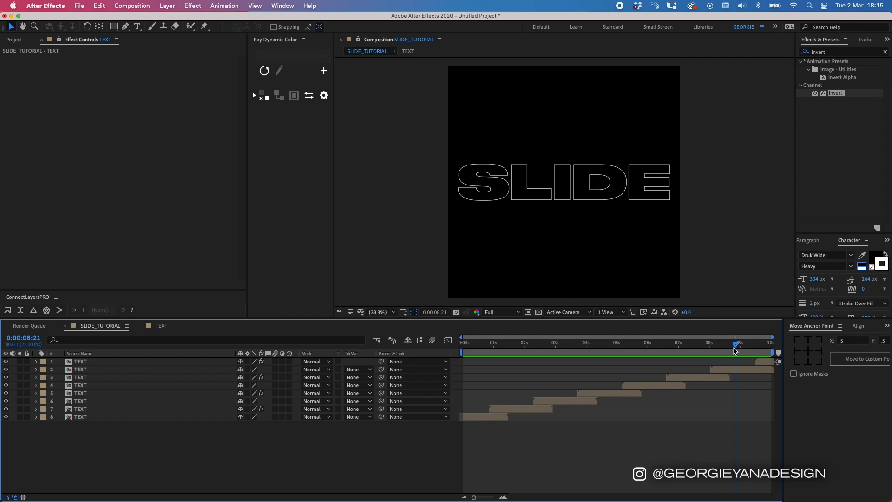
key(n)
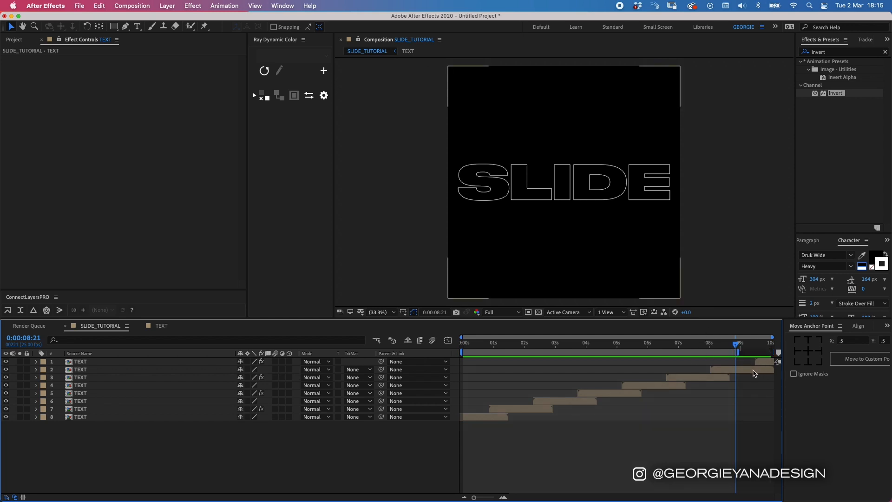
drag(753, 373, 754, 373)
key(alt+])
click(765, 363)
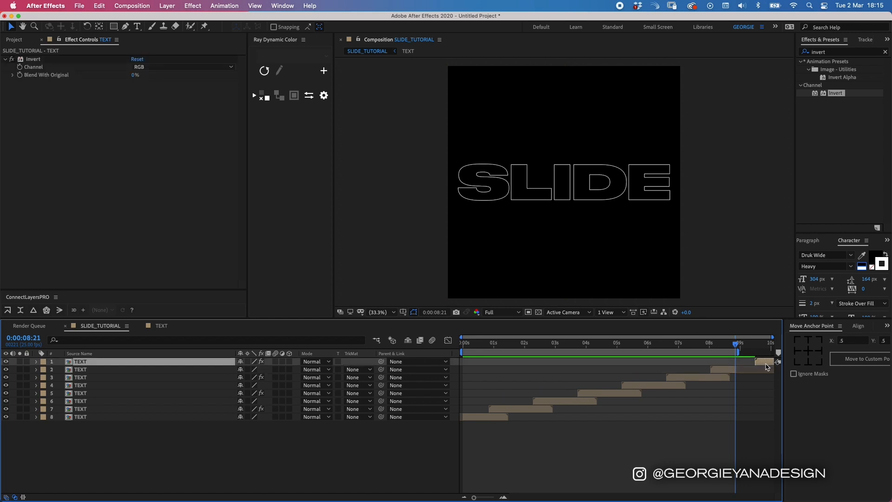
key(Delete)
- Play back the full layer sequence within the work area and return to the first frame
click(698, 345)
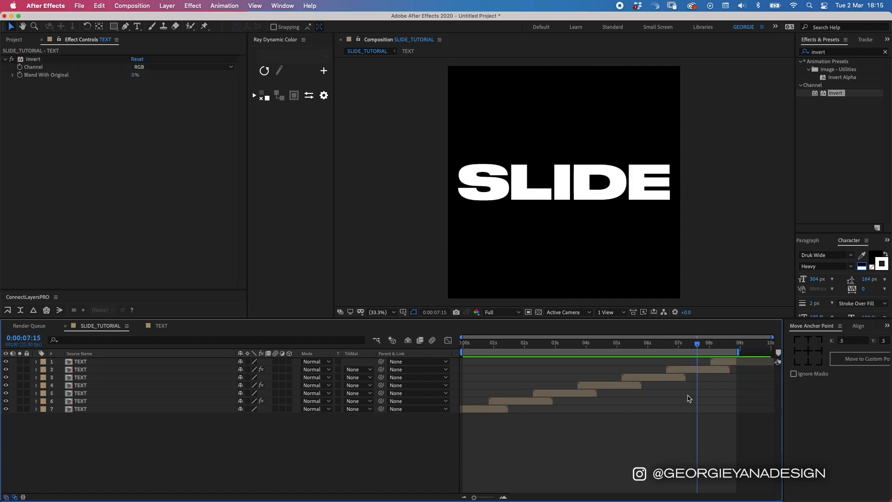
key(space)
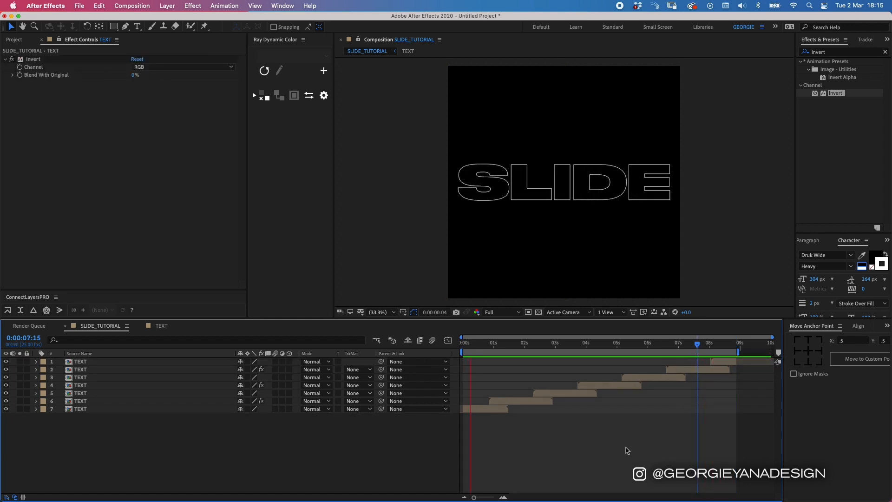
key(Home)
- Add an adjustment layer above all the TEXT layers and apply the Time Displacement effect to it
right_click(91, 446)
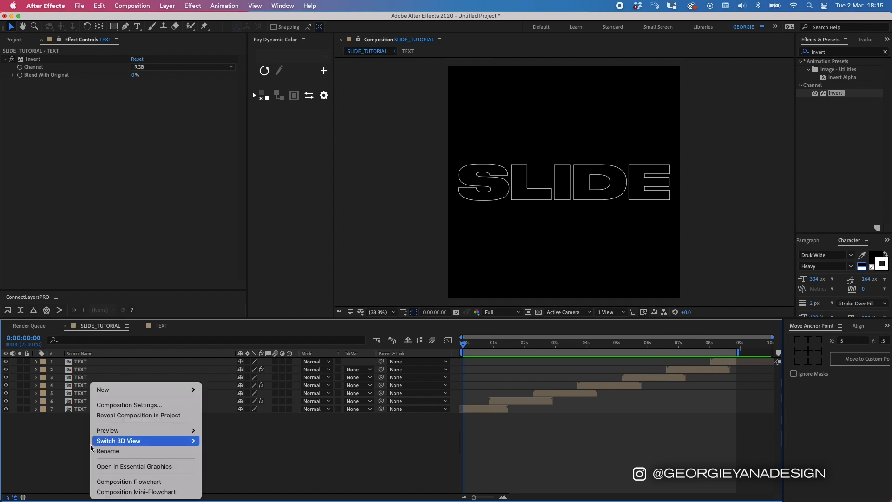
mouse_move(116, 390)
click(260, 461)
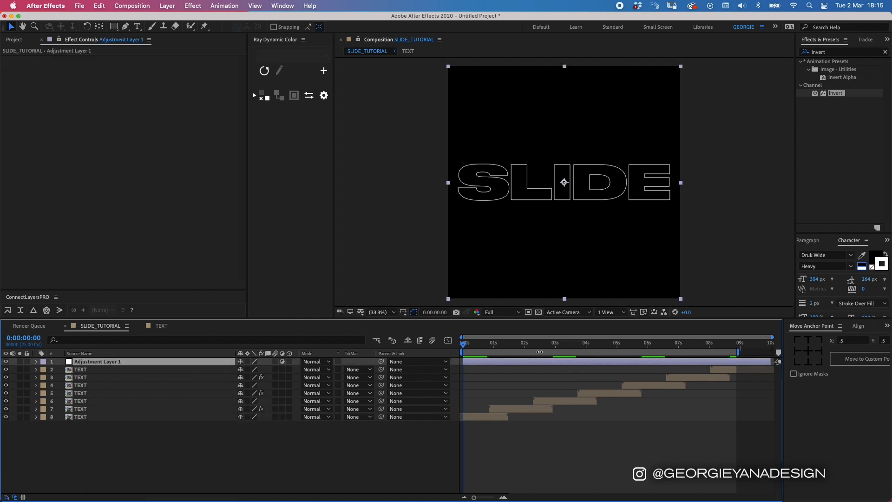
click(835, 54)
double_click(833, 53)
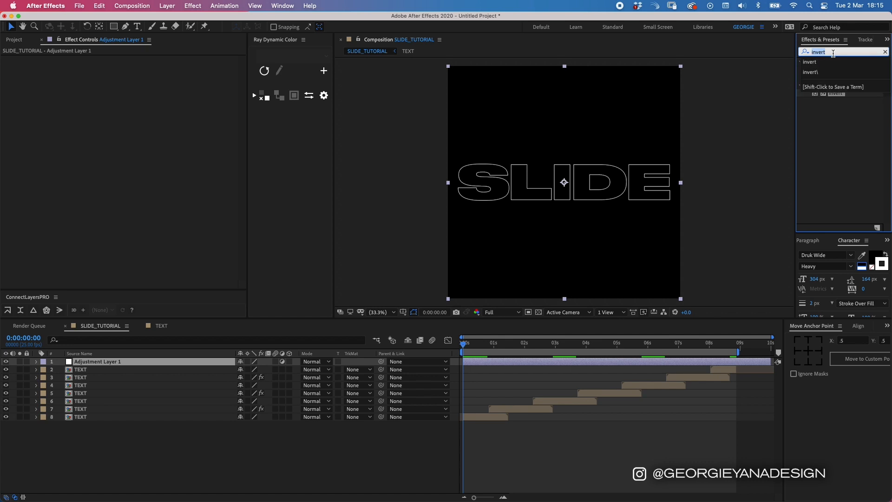
text(time displa)
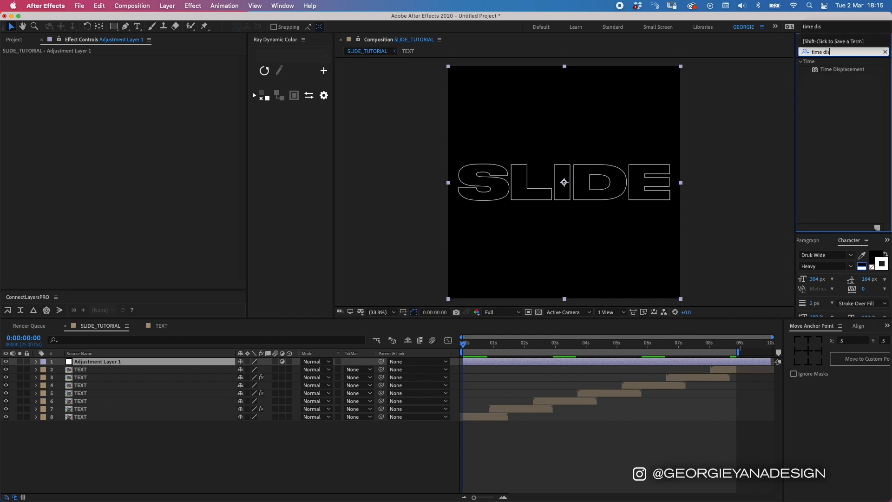
double_click(843, 69)
- Set the Time Displacement effect's Max Displacement Time to 0.2 seconds and preview the animation
click(135, 75)
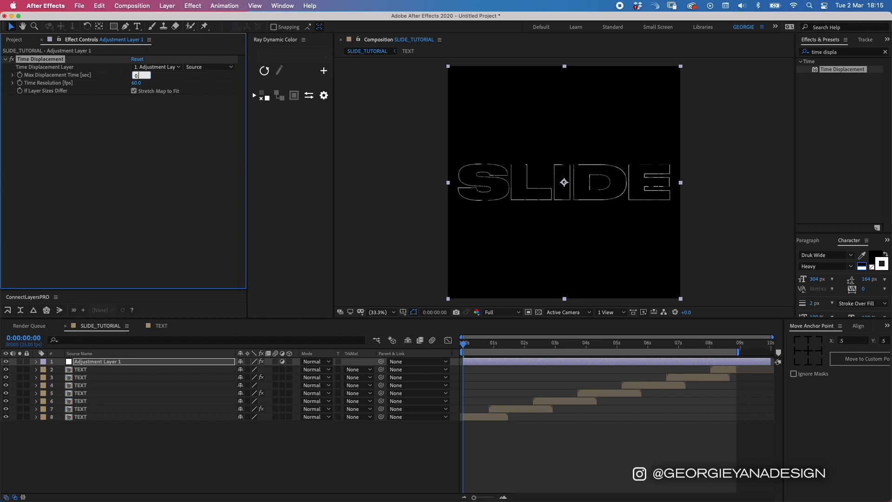
key(Return)
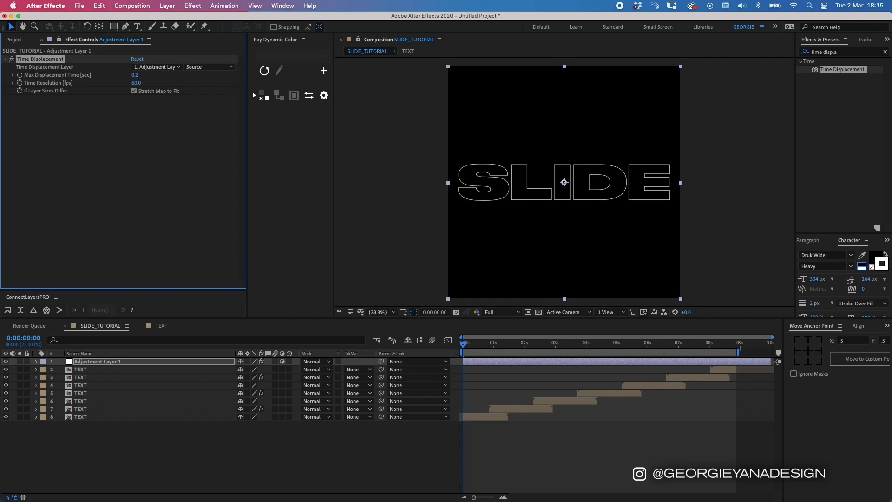
click(479, 376)
key(space)
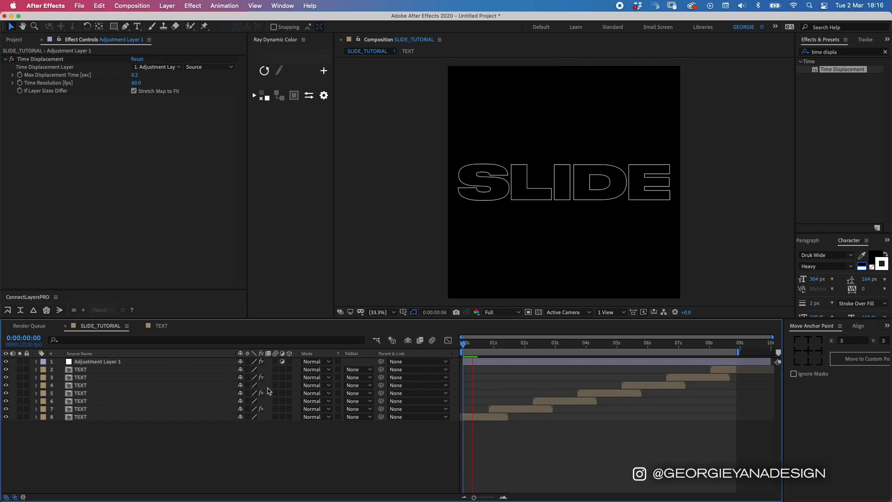
key(space)
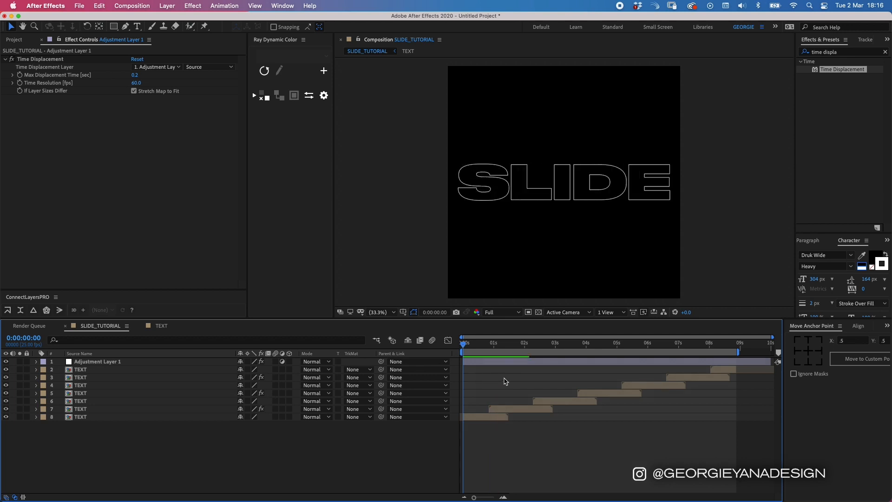
- Create a black solid above the adjustment layer and apply the uni.Gradient Ramp effect to it
click(481, 363)
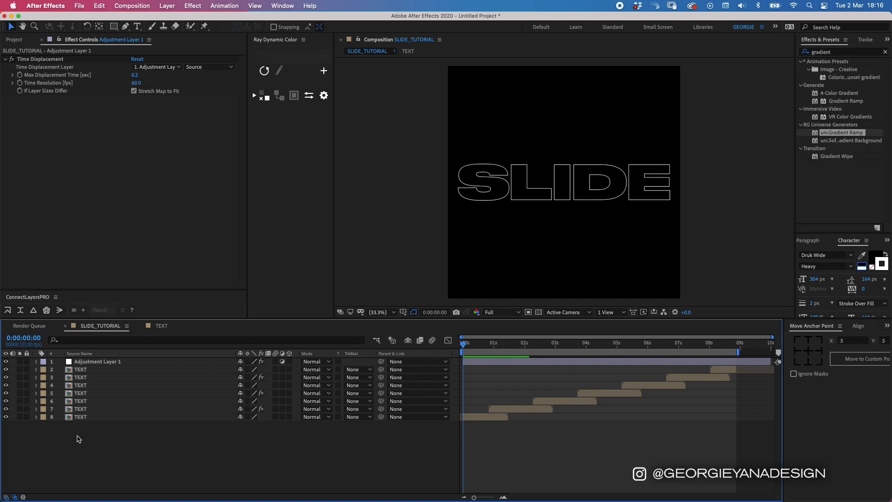
right_click(79, 438)
mouse_move(112, 389)
click(225, 420)
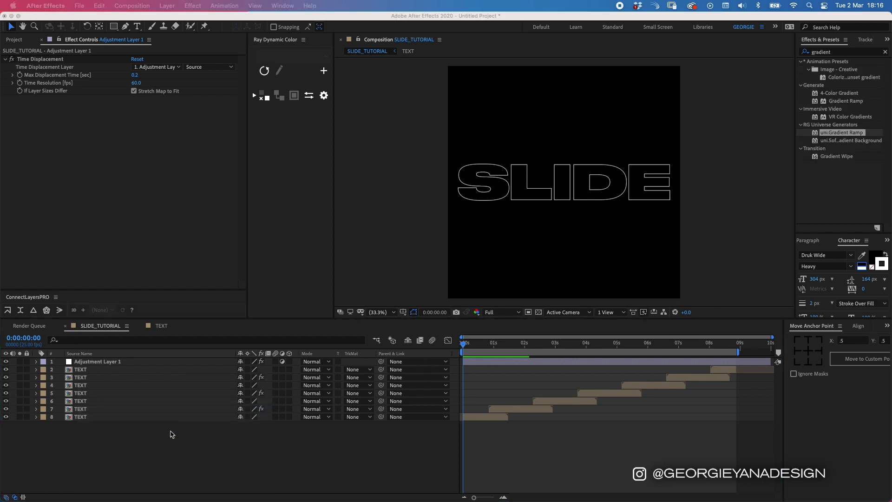
key(Return)
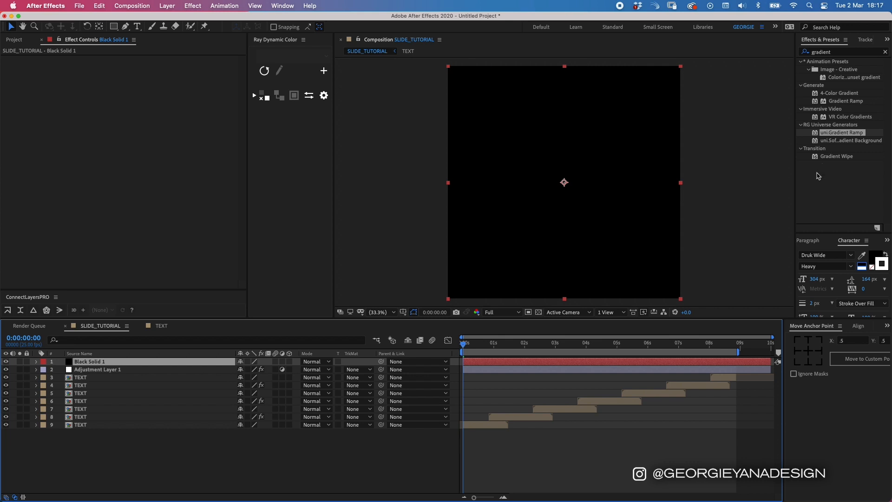
double_click(837, 135)
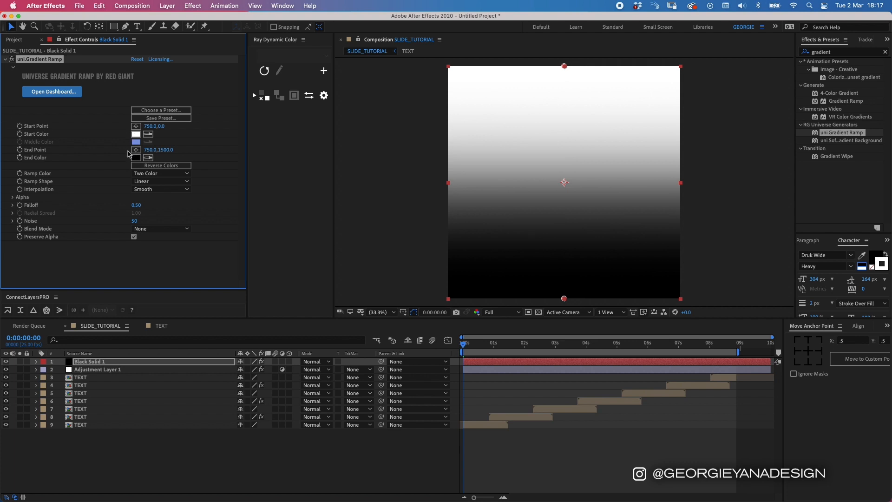
click(474, 363)
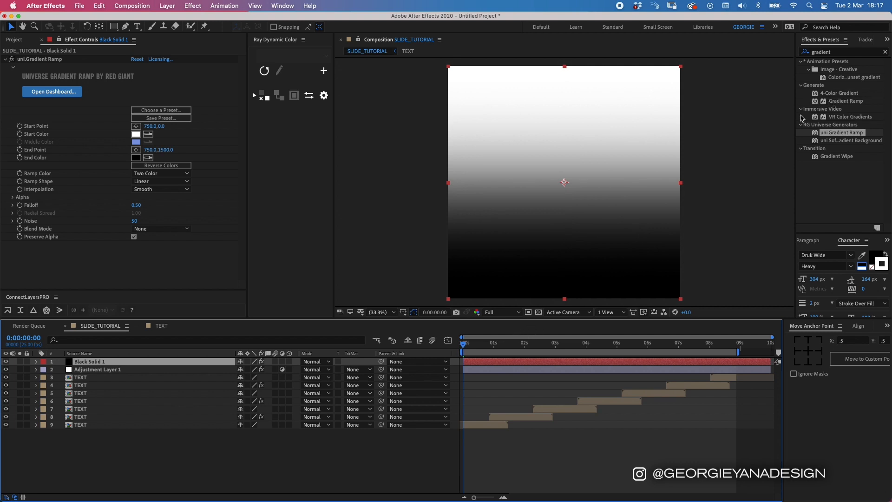
- Set the gradient's Ramp Color to Three Color and change its Start Color to black
click(161, 174)
click(163, 194)
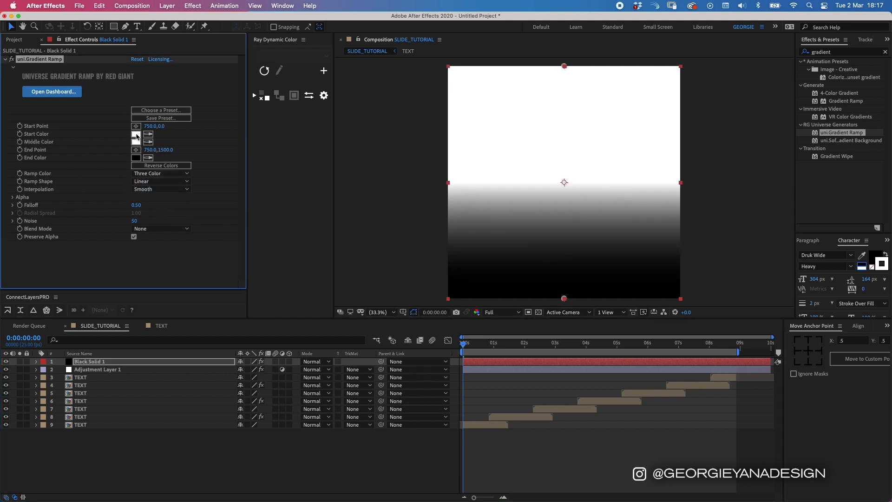
click(137, 135)
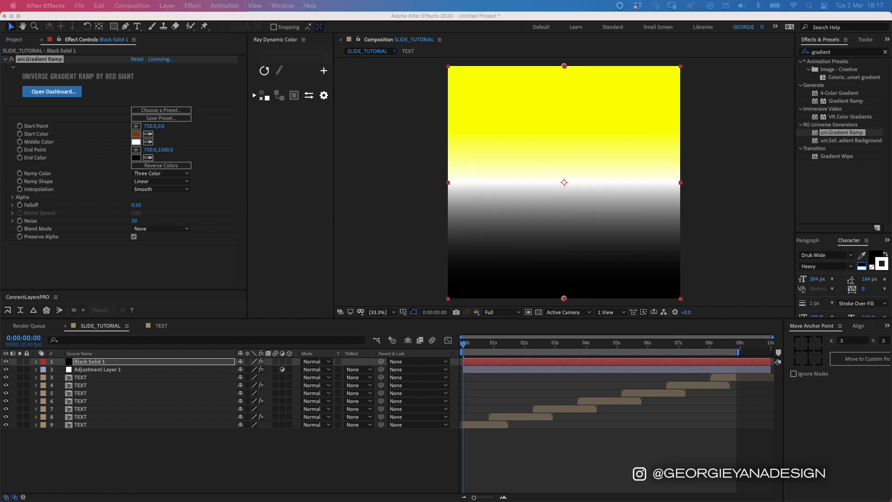
key(Return)
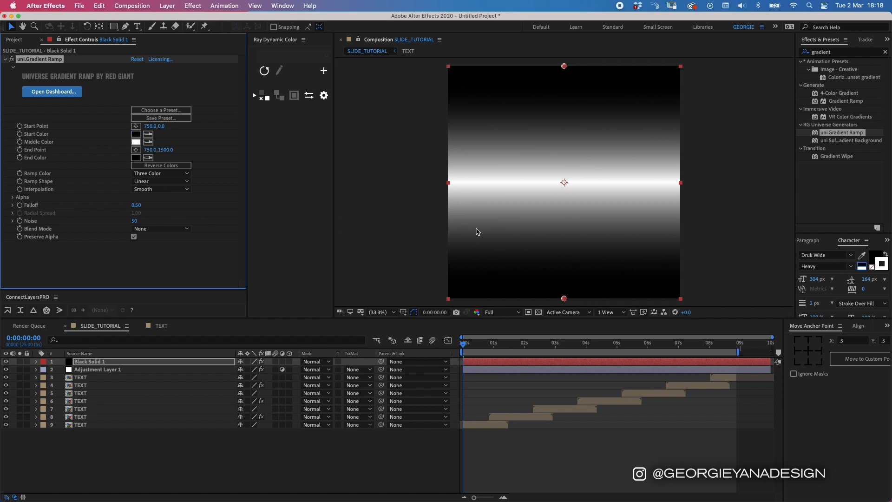
- Move the gradient's end point below the frame to about 750, 1719 and its start point above it to about 750, -246
drag(564, 299, 578, 334)
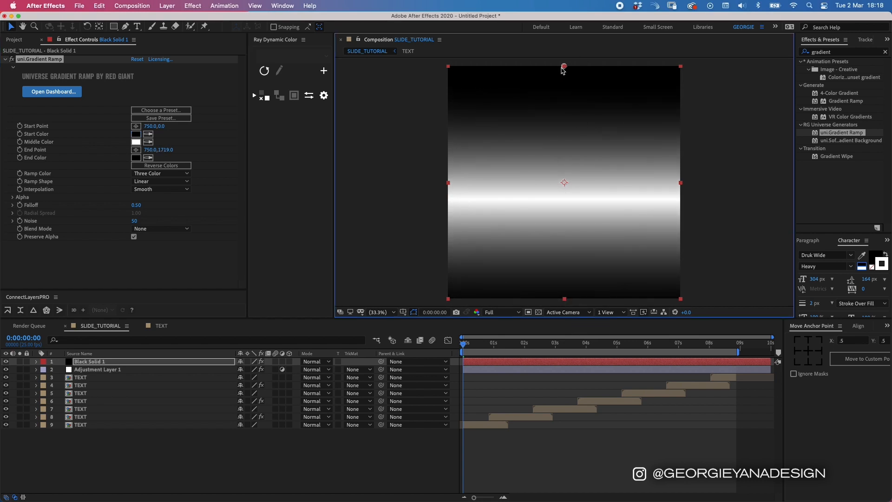
drag(564, 67, 567, 37)
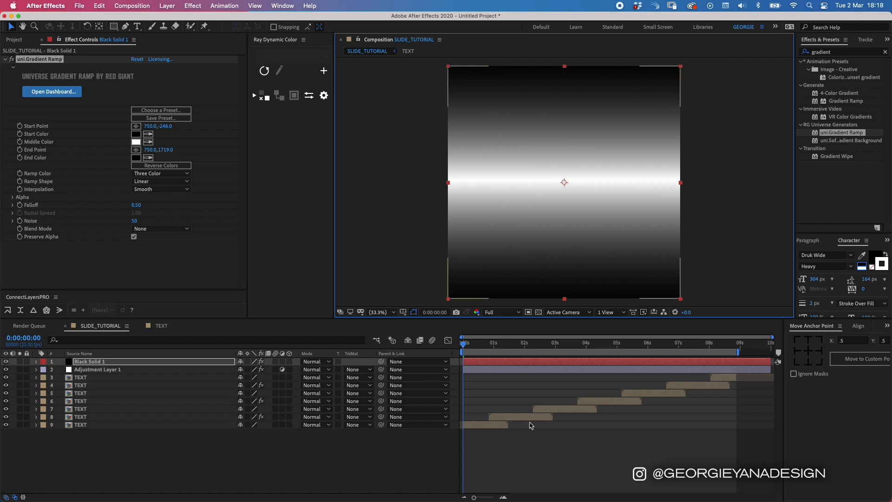
click(539, 461)
- Pre-compose the gradient solid as GRADIENT with all attributes moved into the new composition, and hide the resulting layer
click(86, 364)
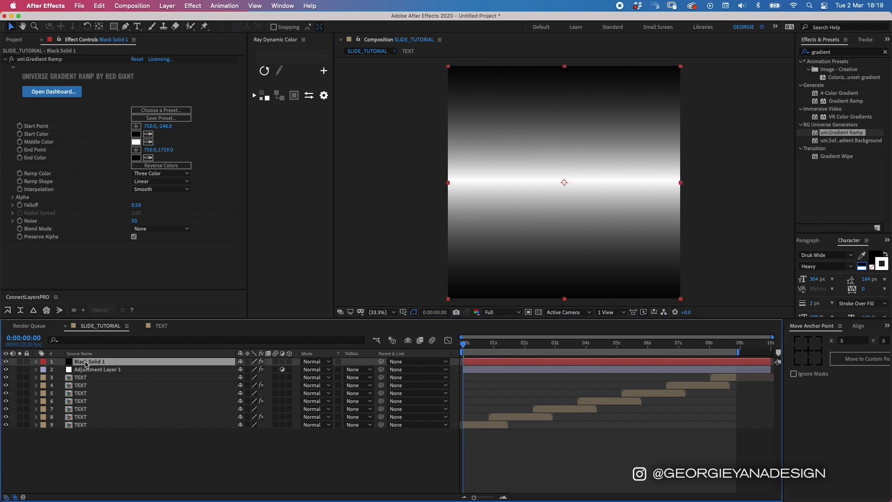
key(super+shift+c)
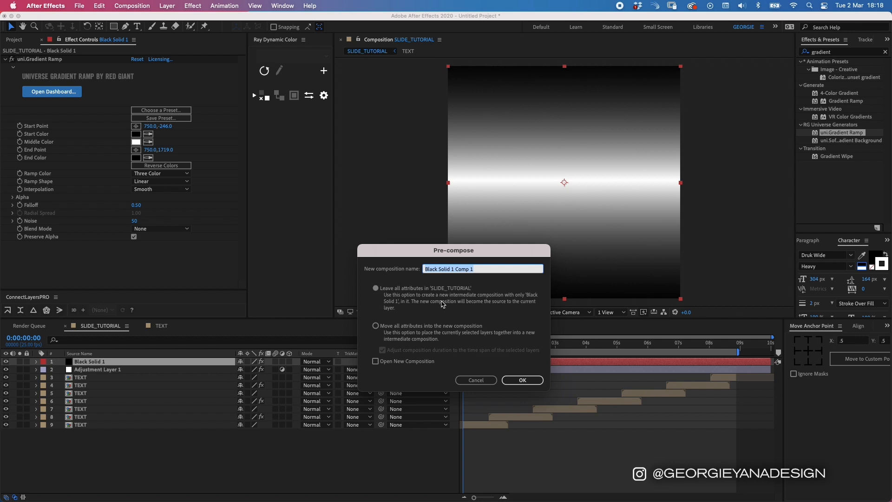
text(GRADIENT)
click(375, 326)
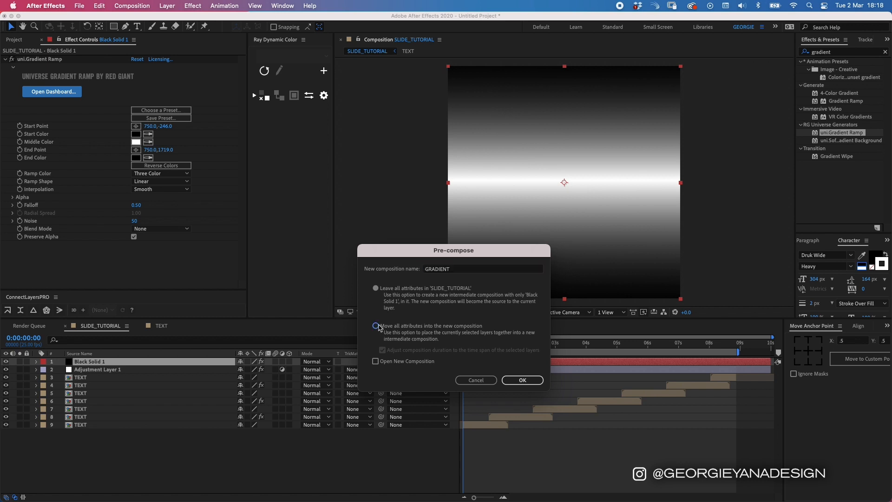
click(522, 380)
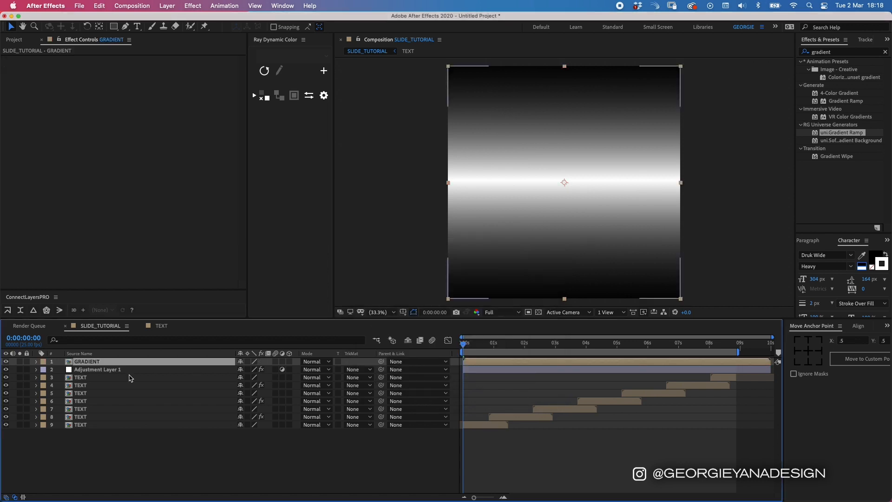
click(7, 362)
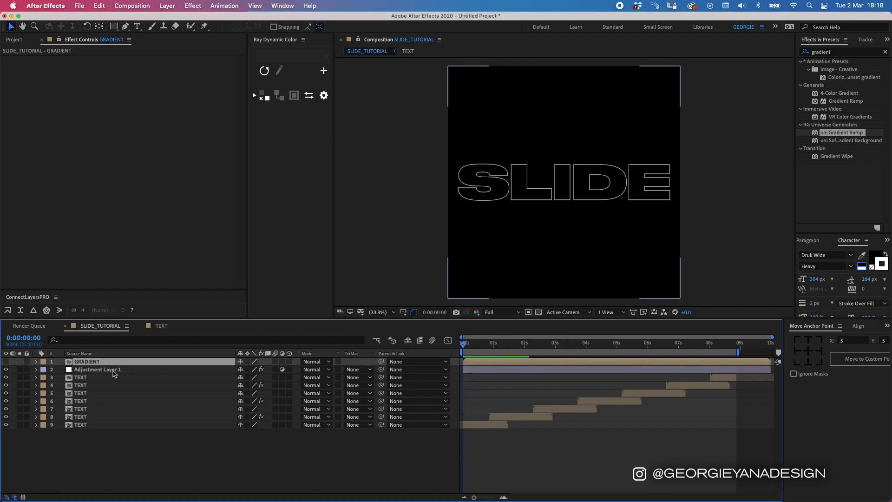
- Set the adjustment layer's Time Displacement Layer to GRADIENT and preview the displaced animation
click(114, 372)
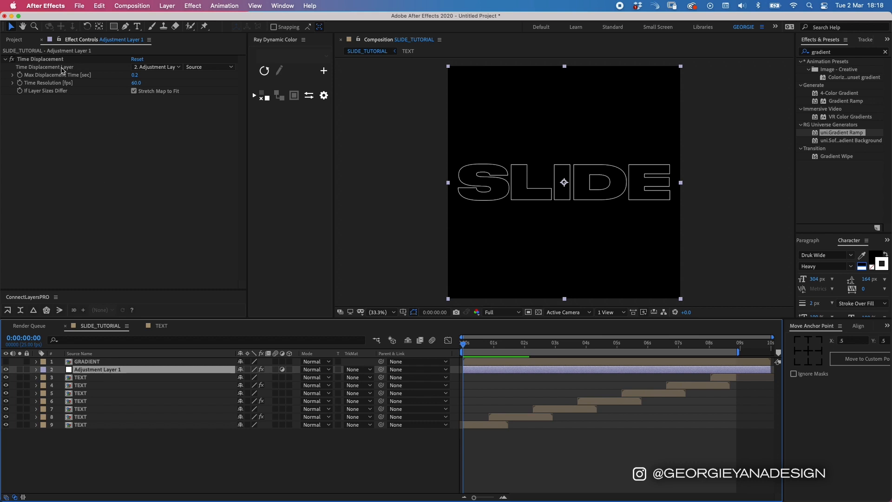
click(163, 69)
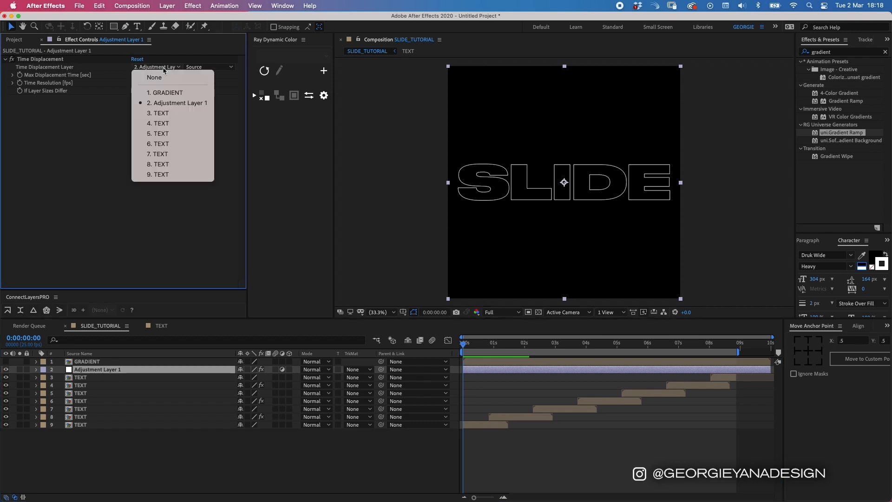
click(167, 92)
click(515, 456)
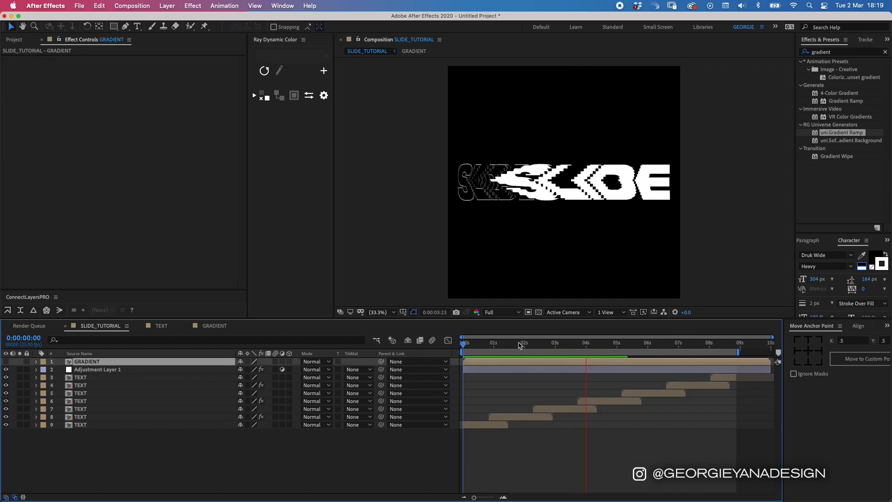
key(space)
key(space)
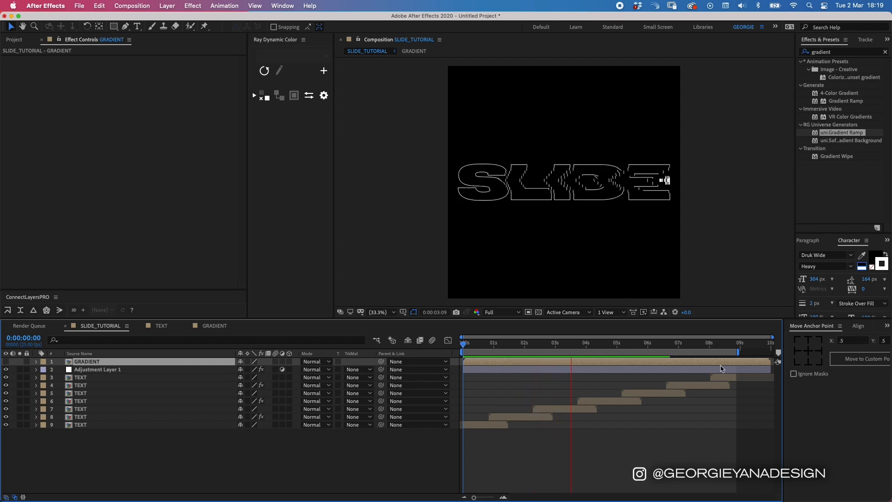
key(space)
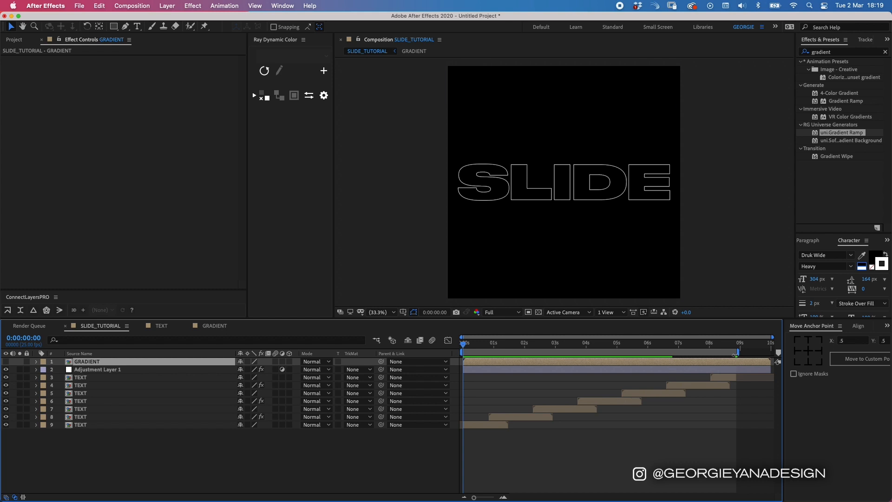
- Trim the ends of the GRADIENT and adjustment layers at 0:00:08:20
click(738, 344)
drag(738, 345, 735, 345)
click(742, 370)
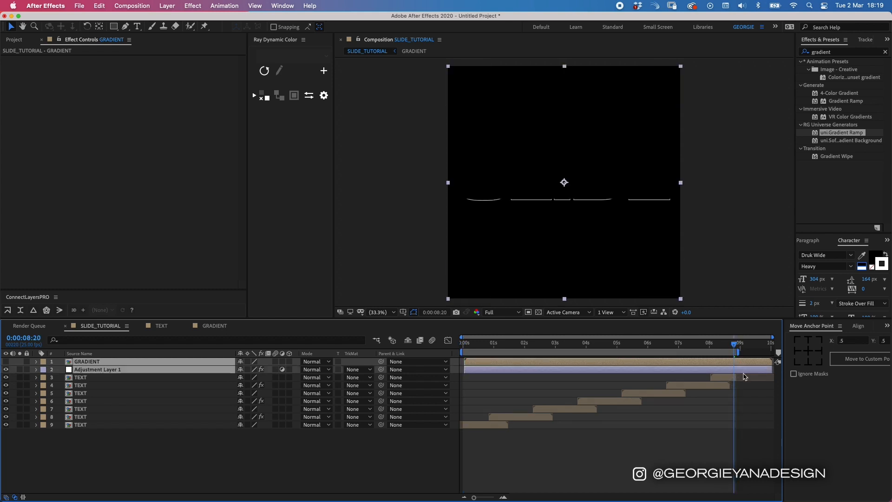
key(alt+bracketright)
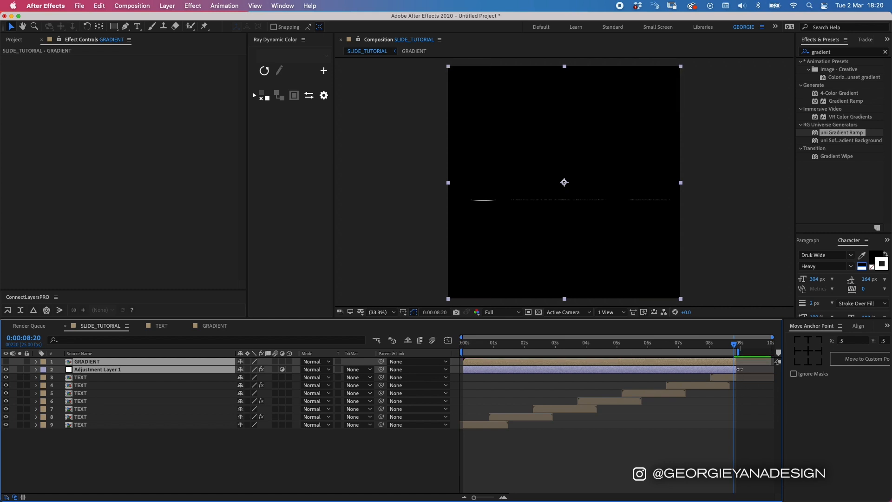
- Pre-compose all the layers into a new composition named SLIDING TEXT
key(super+a)
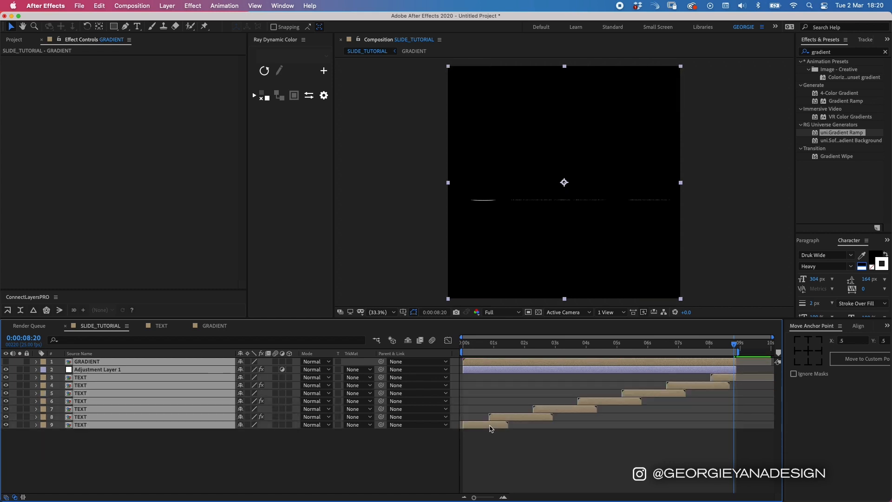
key(super+shift+c)
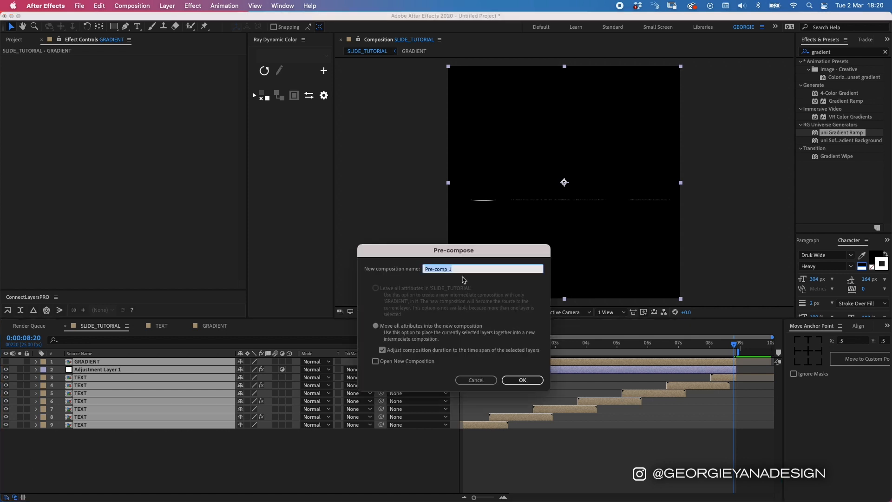
text(SLIDING)
text(TEX)
key(Return)
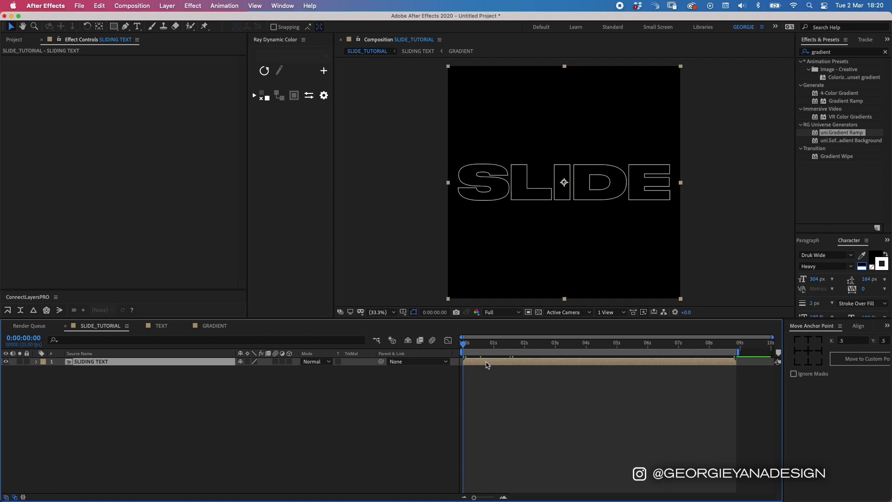
- Duplicate the SLIDING TEXT layer twice and place one copy directly above and one directly below the centre word
key(super+d)
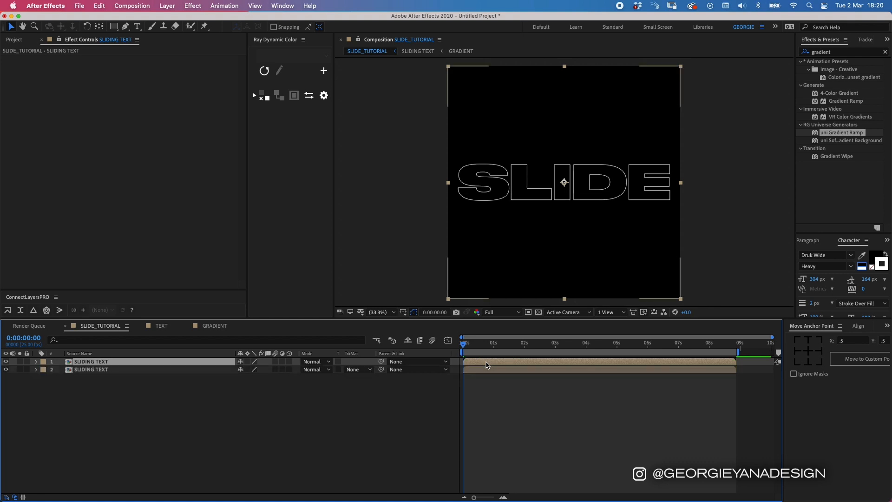
drag(598, 195, 601, 145)
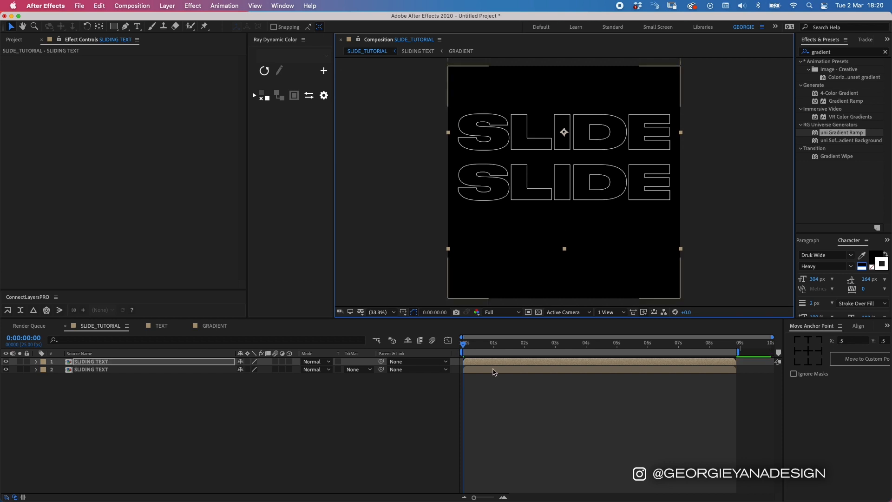
click(99, 370)
key(super+d)
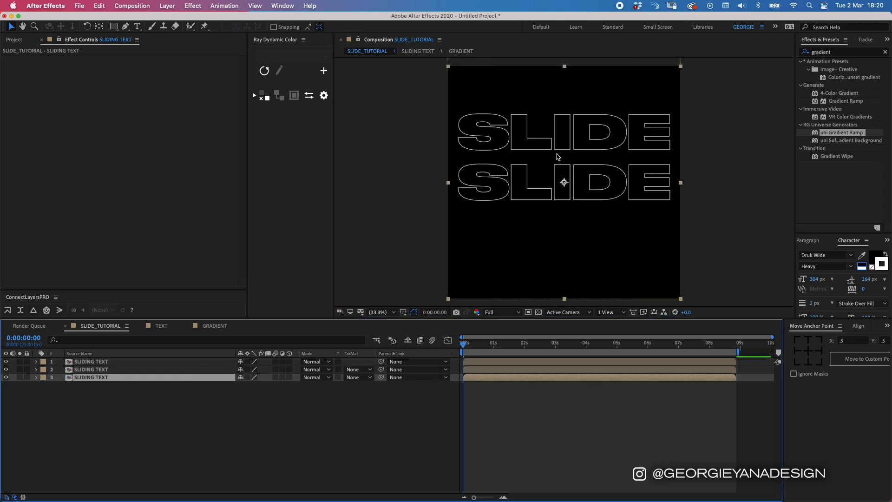
drag(600, 192, 620, 239)
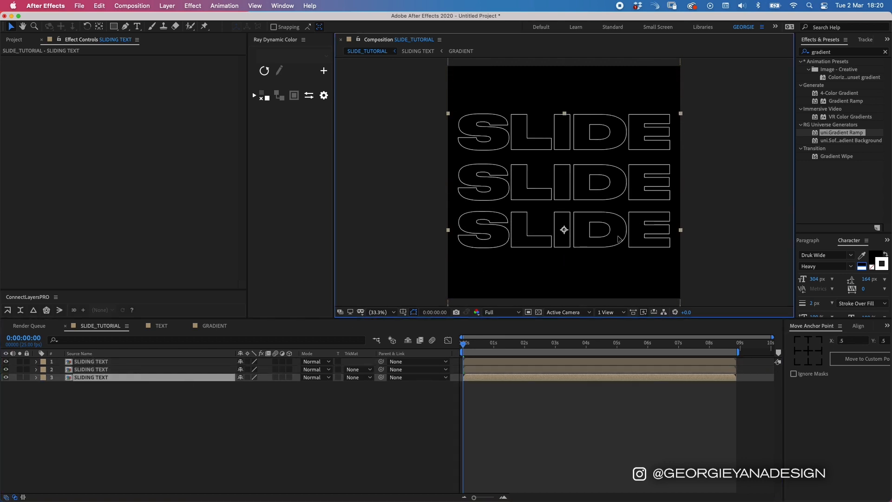
- Add two more SLIDING TEXT copies and place them as the top and bottom rows, filling the frame with five words
click(98, 370)
key(super+d)
drag(99, 370, 103, 361)
drag(540, 193, 540, 96)
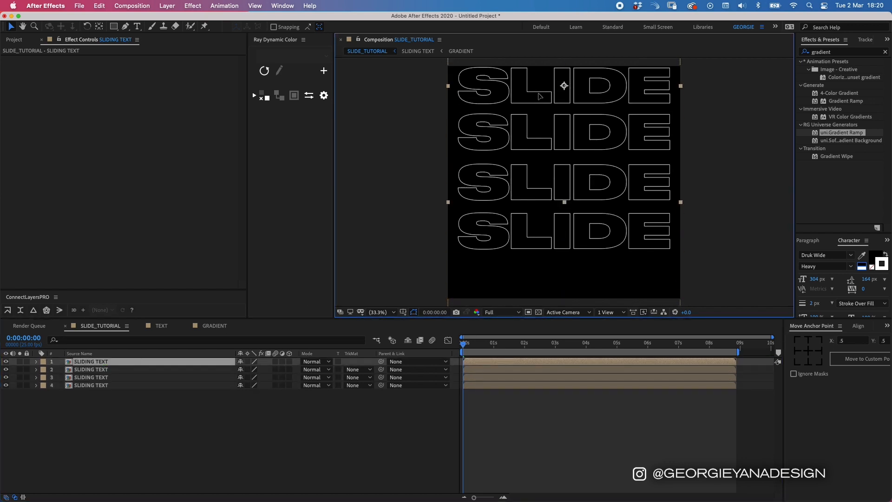
click(389, 281)
click(104, 386)
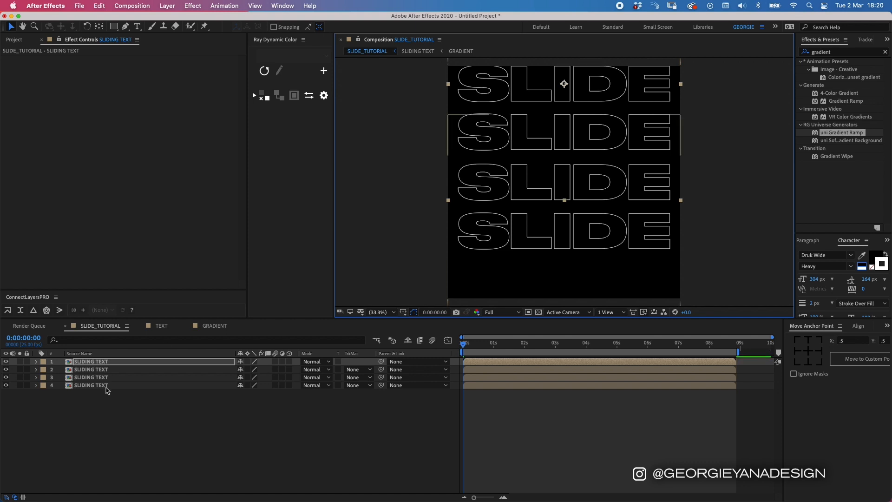
key(super+d)
click(113, 395)
drag(543, 241, 542, 289)
- Distribute all five SLIDING TEXT layers evenly by their vertical centres
click(499, 363)
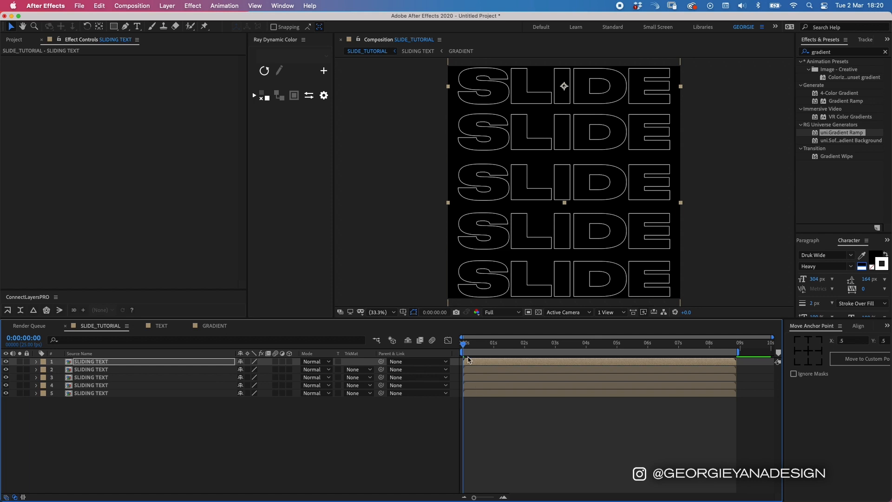
shift+click(552, 397)
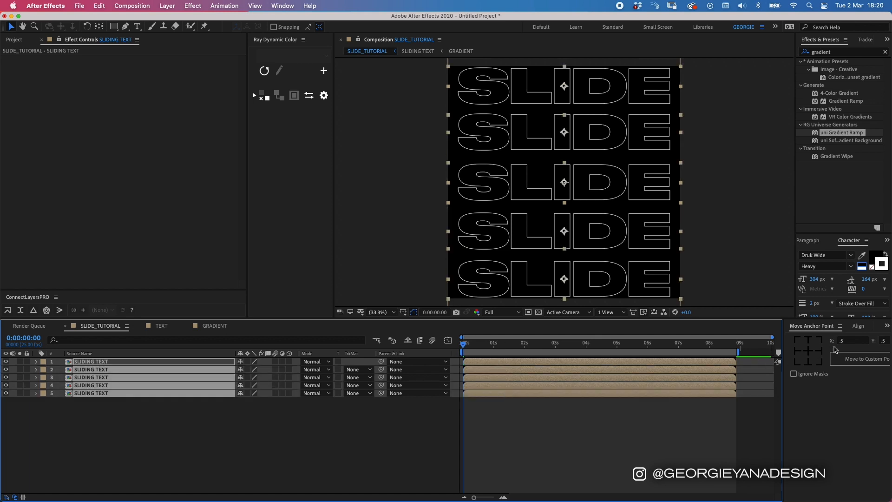
click(860, 327)
click(810, 370)
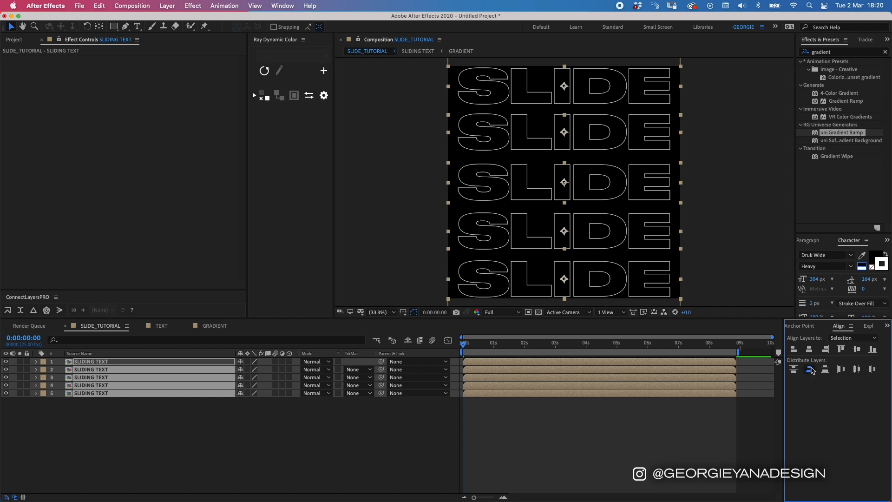
click(525, 421)
- Time-reverse the second and fourth SLIDING TEXT layers and preview the alternating slide directions
click(482, 370)
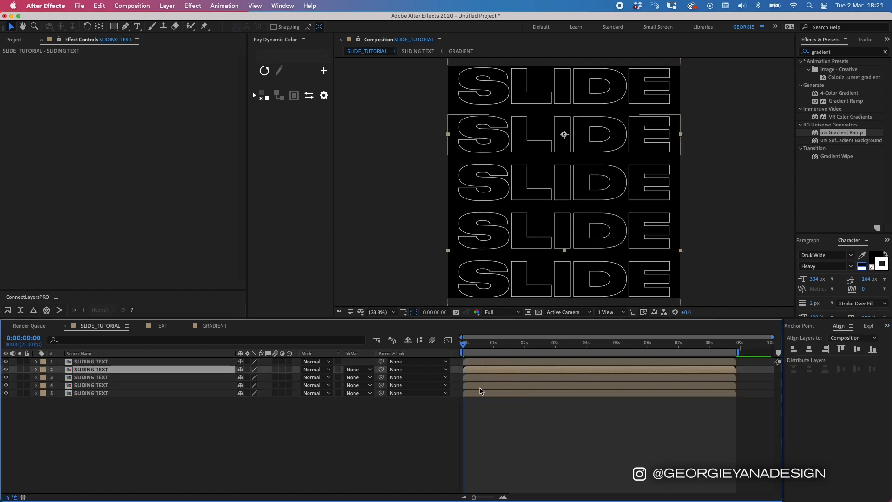
shift+click(481, 386)
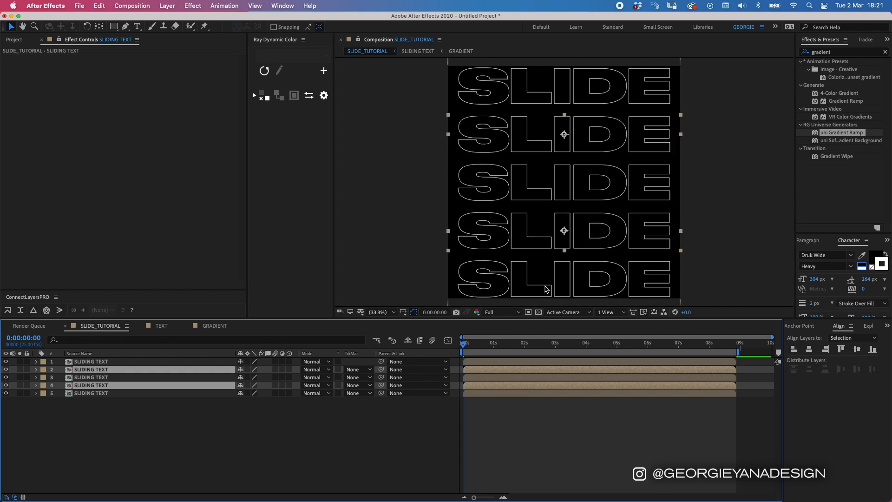
mouse_move(487, 387)
mouse_down()
mouse_move(498, 386)
mouse_move(487, 389)
mouse_up()
right_click(481, 389)
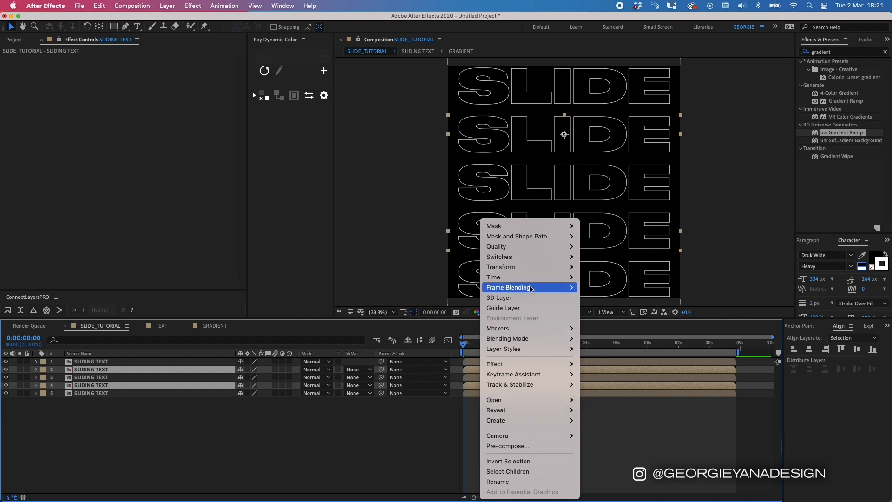
mouse_move(512, 278)
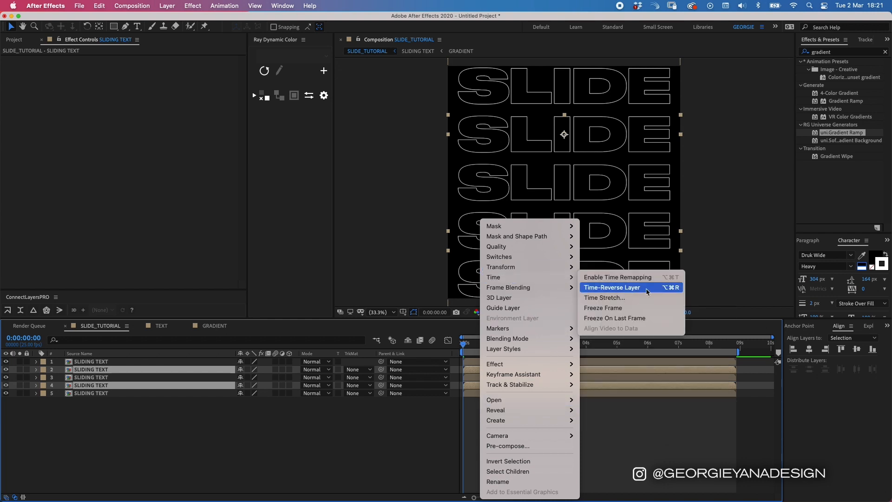
click(612, 289)
click(470, 417)
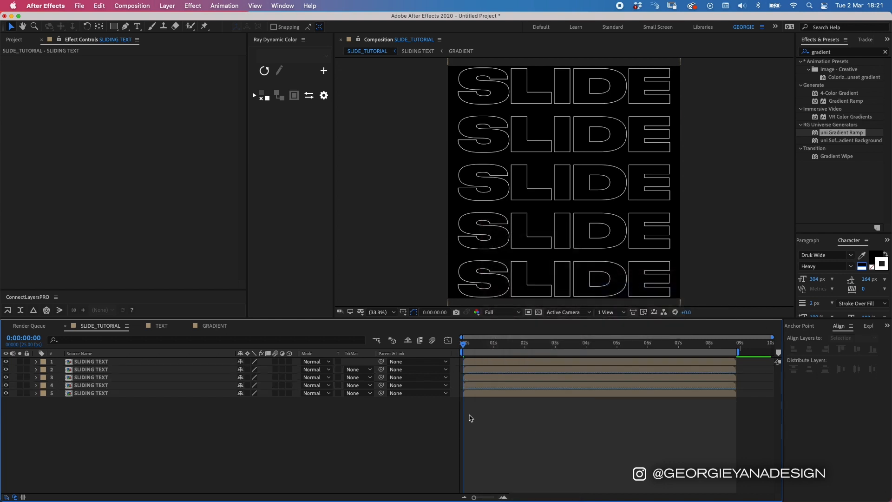
key(space)
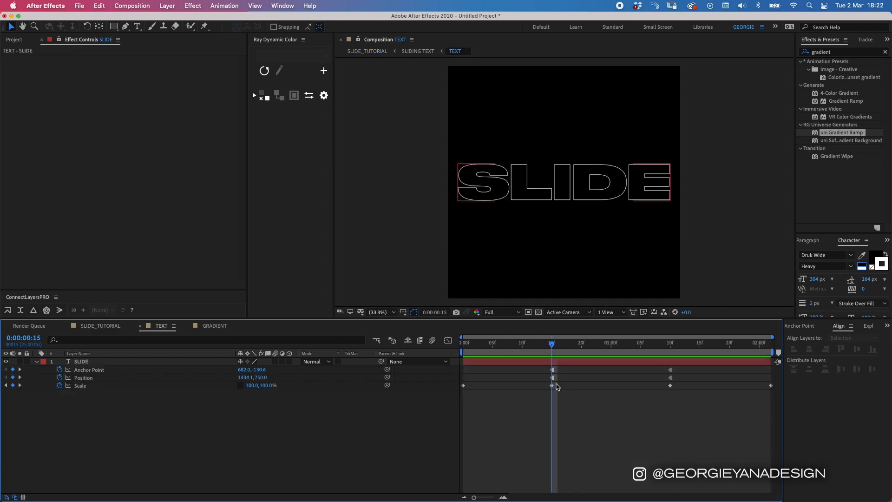
- In the TEXT composition's Scale speed graph, ease the first two keyframes into a steep central speed peak
click(506, 425)
click(552, 386)
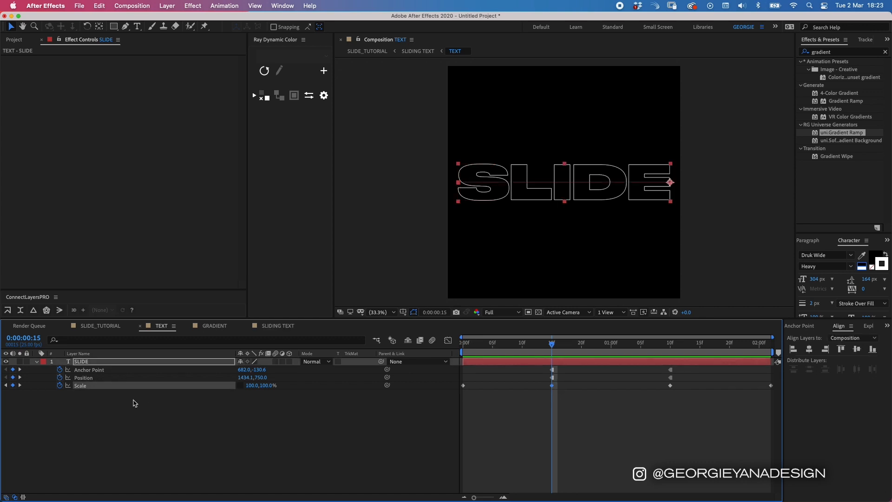
click(449, 342)
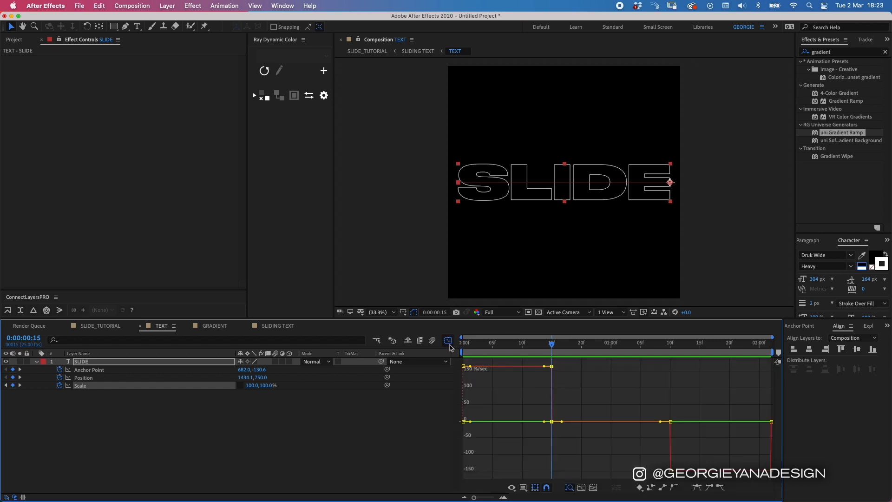
drag(545, 367, 520, 426)
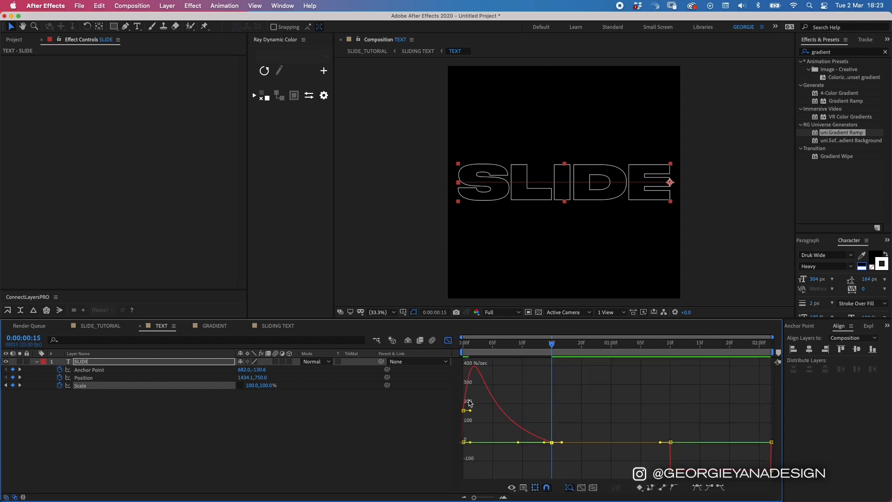
drag(471, 412, 498, 444)
- Ease the last two Scale keyframes of the SLIDE layer to form a matching steep speed peak between them
click(671, 470)
drag(678, 454, 704, 430)
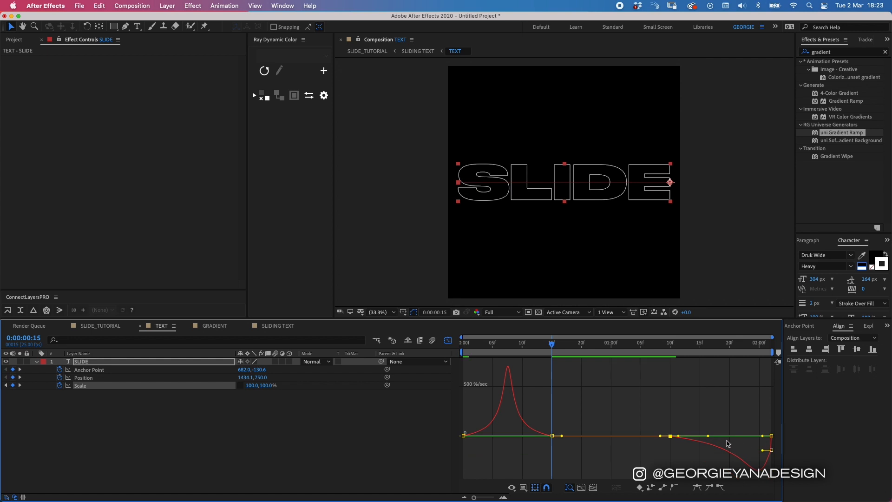
drag(763, 450, 737, 430)
drag(709, 427, 714, 427)
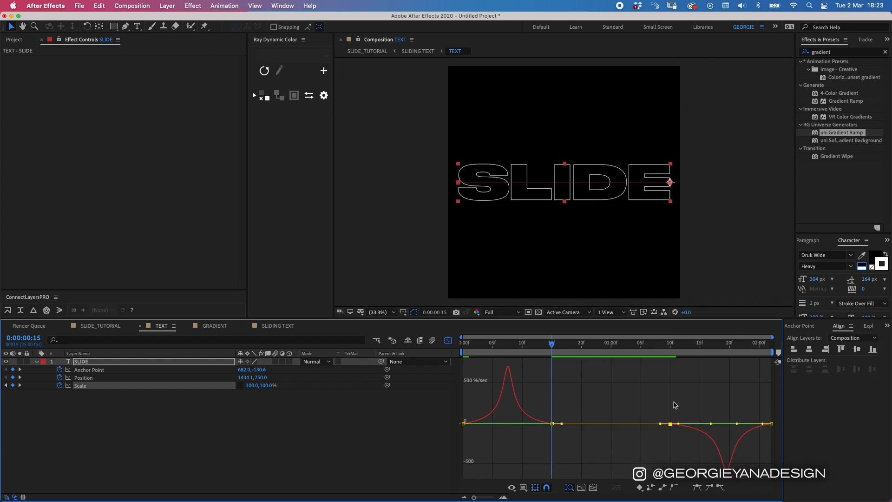
- Leave the graph view and preview the TEXT composition from its first frame
click(448, 340)
key(Home)
click(467, 437)
key(space)
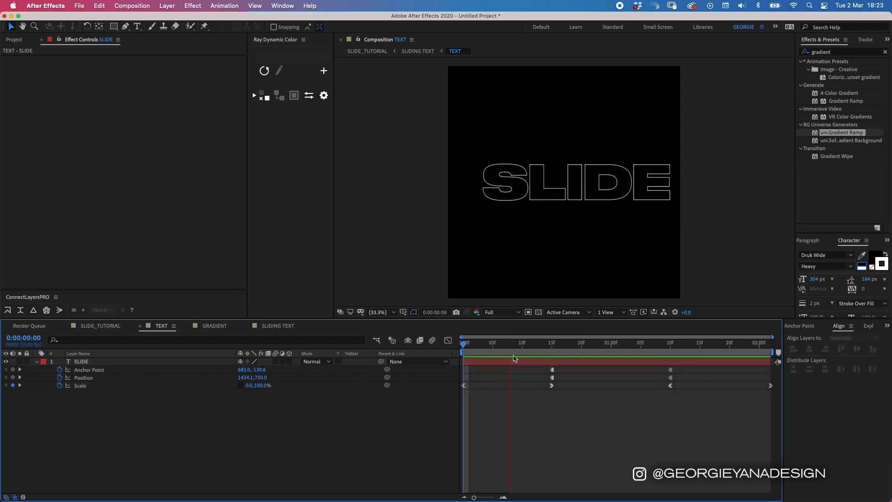
- Preview the eased animation from the start in the SLIDING TEXT composition and in SLIDE_TUTORIAL
click(274, 330)
drag(532, 347, 496, 355)
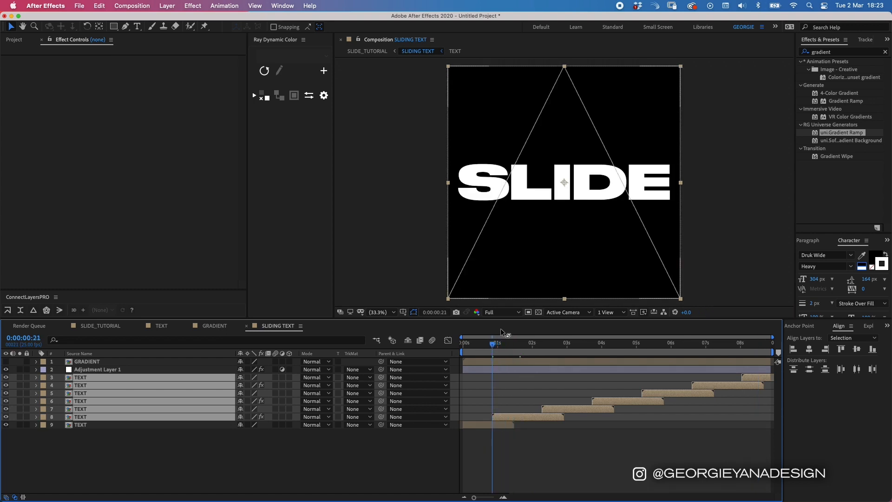
key(Home)
click(488, 455)
key(space)
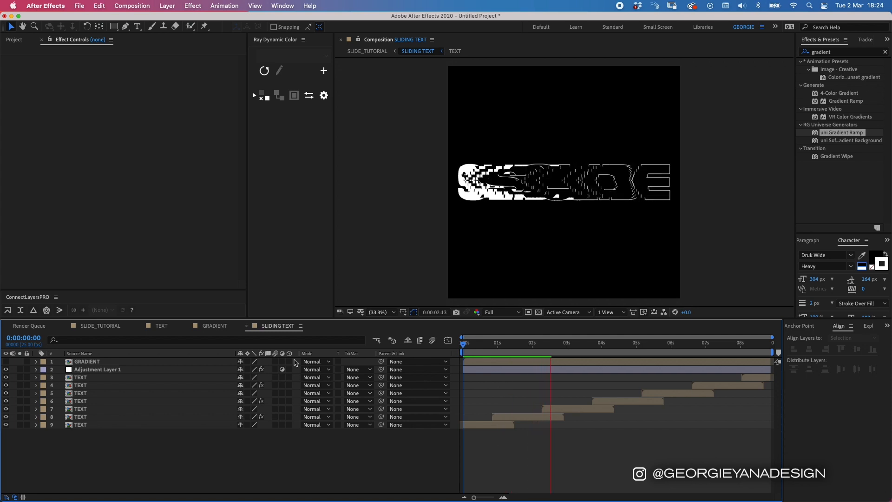
click(114, 326)
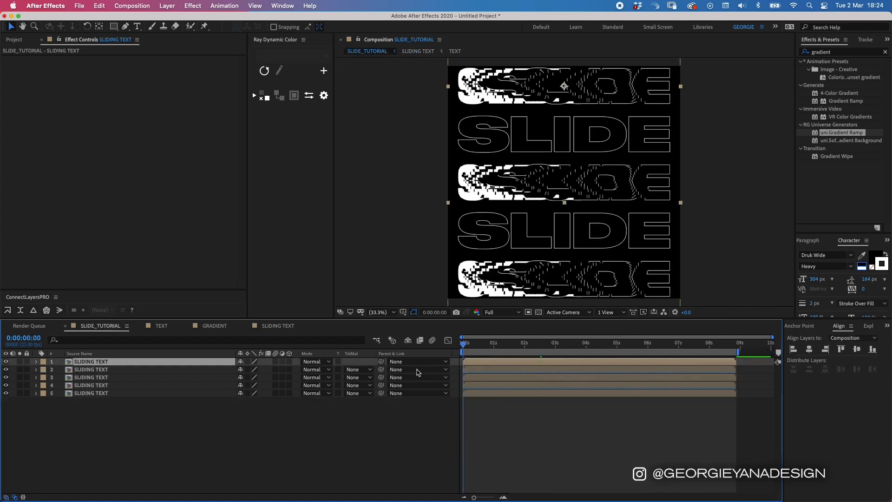
click(528, 434)
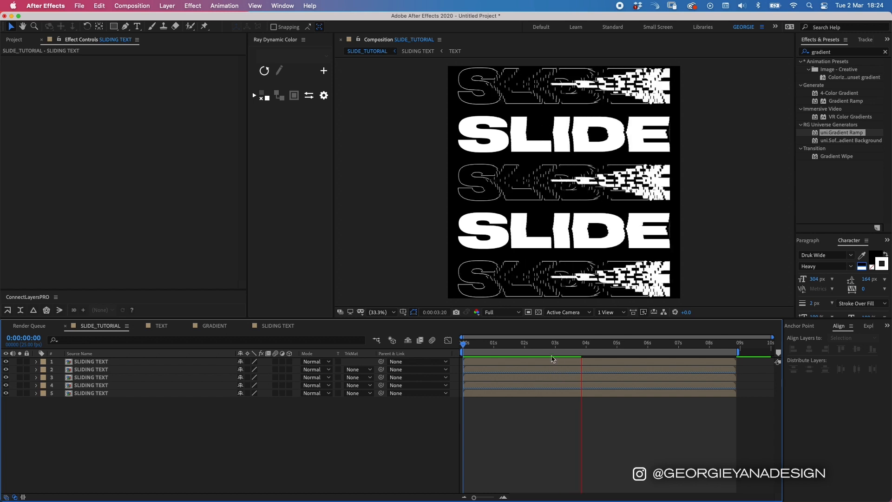
key(space)
key(Home)
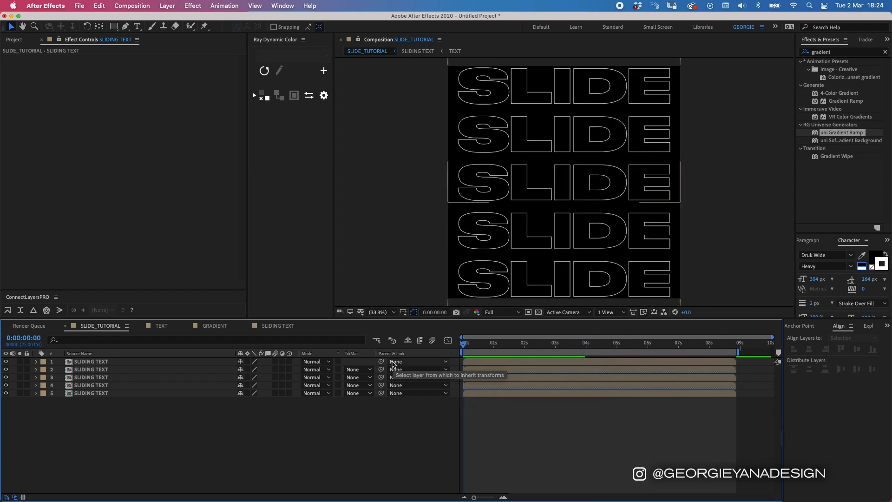
- Pre-compose all five SLIDING TEXT layers into a new composition named SLIDING TEXT REPEAT
click(508, 363)
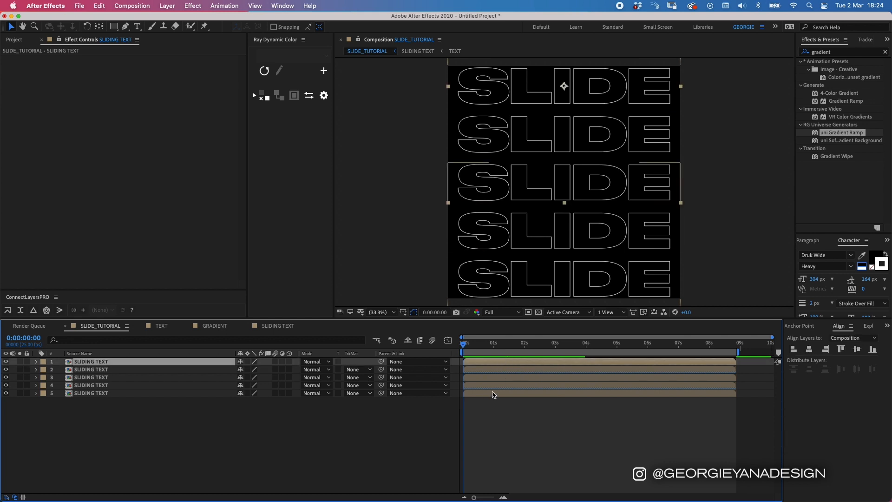
shift+click(494, 394)
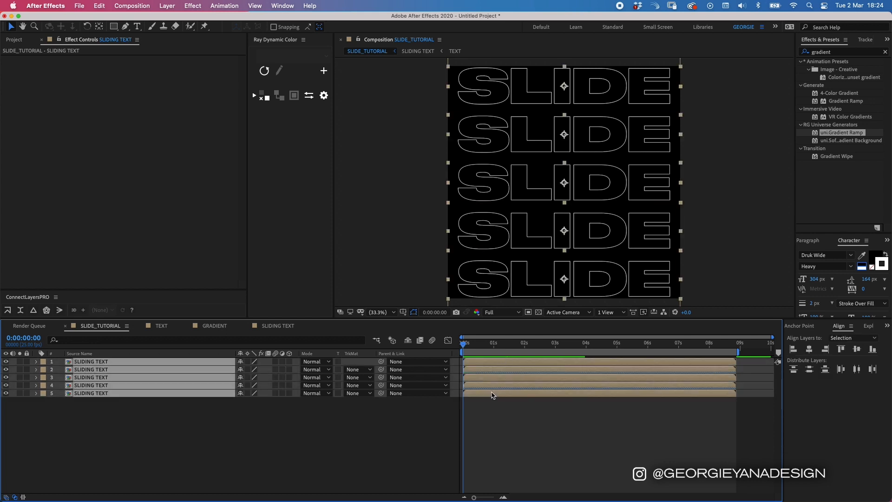
key(super+shift+c)
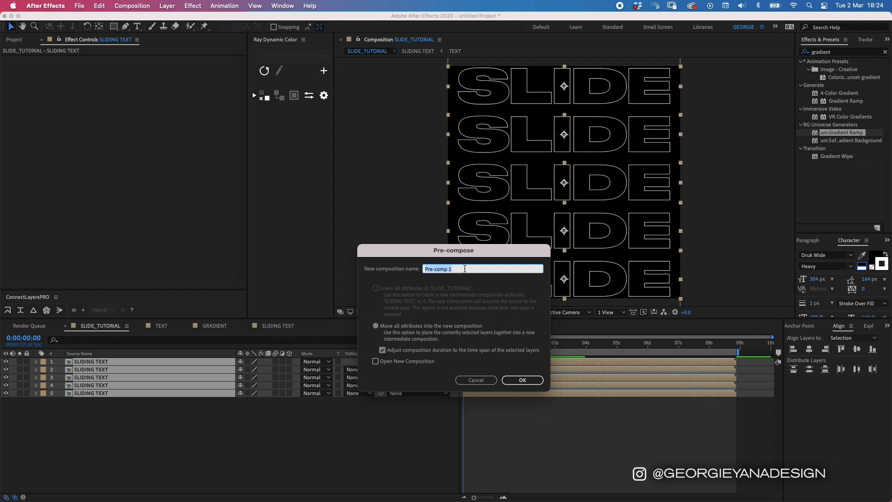
text(SLIDING TEXT REPEAT)
key(Return)
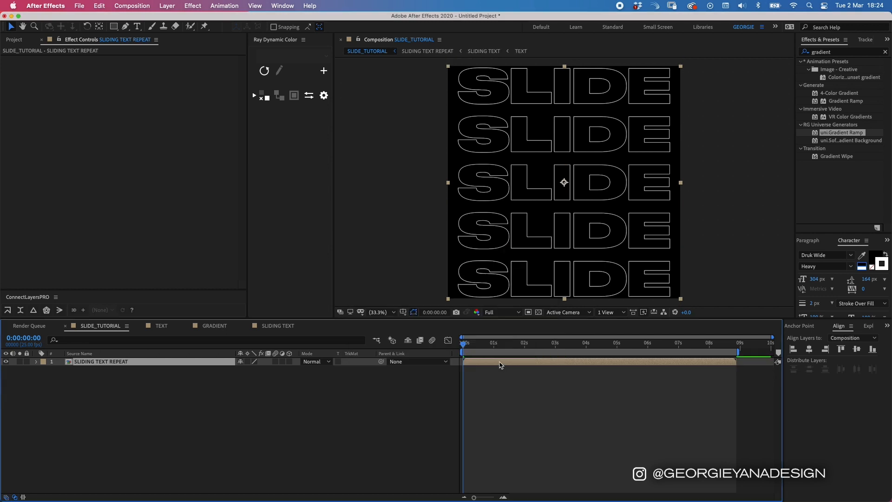
- Duplicate the SLIDING TEXT REPEAT layer and shift the lower copy's start to frame 0:00:00:01
key(super+d)
click(494, 371)
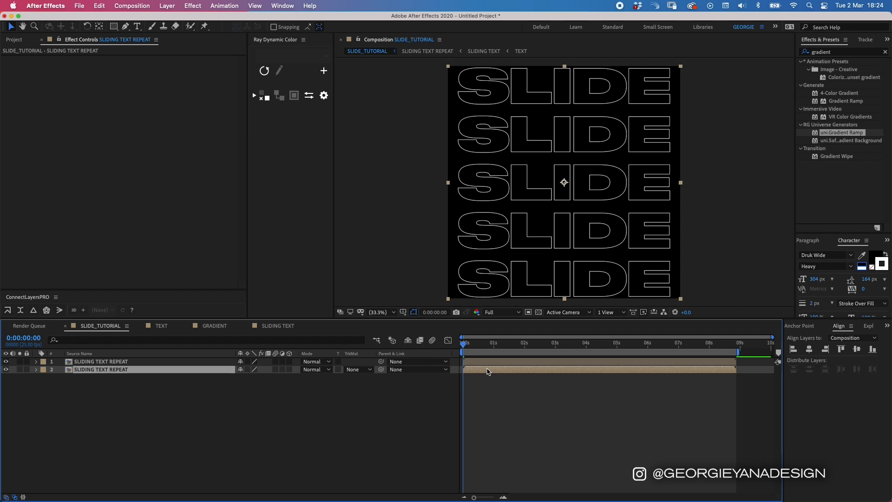
key(super+Right)
key([)
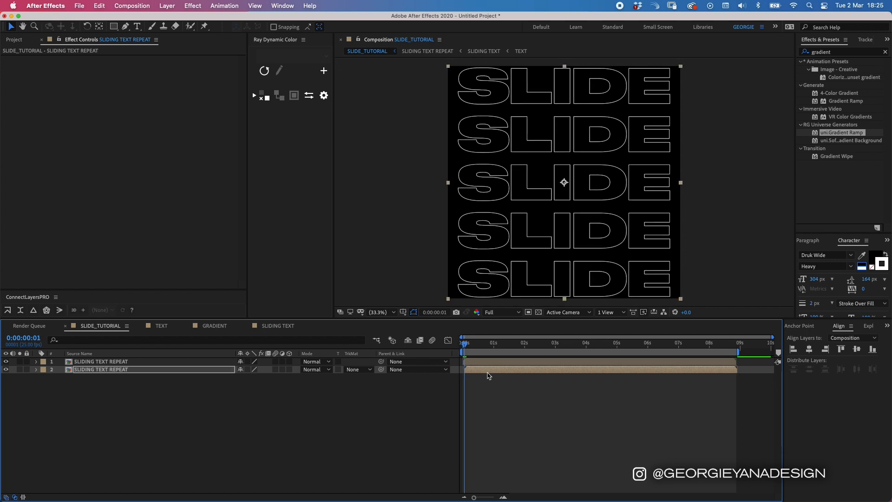
- Nudge the second SLIDING TEXT REPEAT layer slightly right and up to create an offset outline behind the text
key(Right)
key(Right)
key(Right)
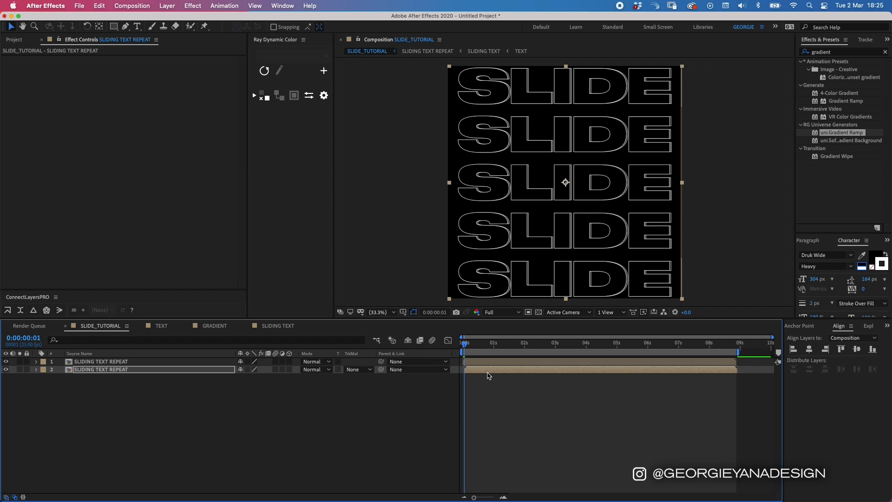
key(Up)
key(Up)
key(Up)
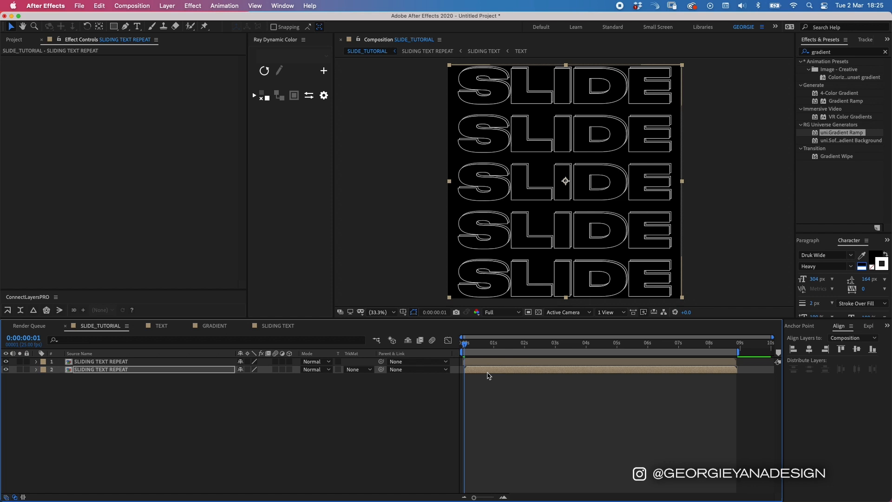
key(Up)
key(Up)
key(Up)
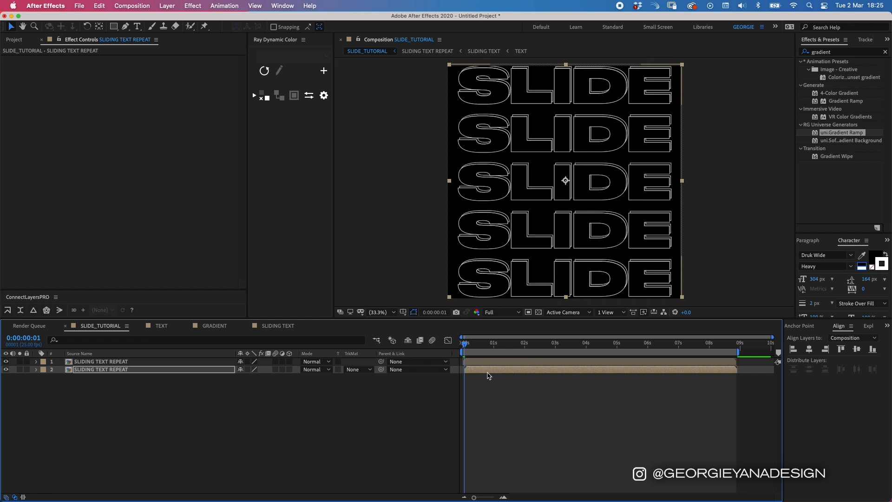
- Duplicate the second SLIDING TEXT REPEAT layer and shift the bottom copy's start to frame 0:00:00:02
key(super+d)
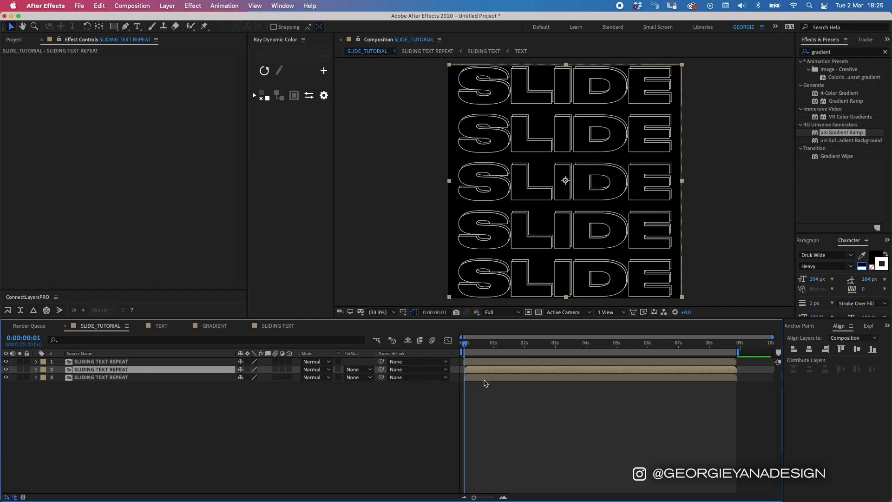
click(484, 378)
key(Page_Down)
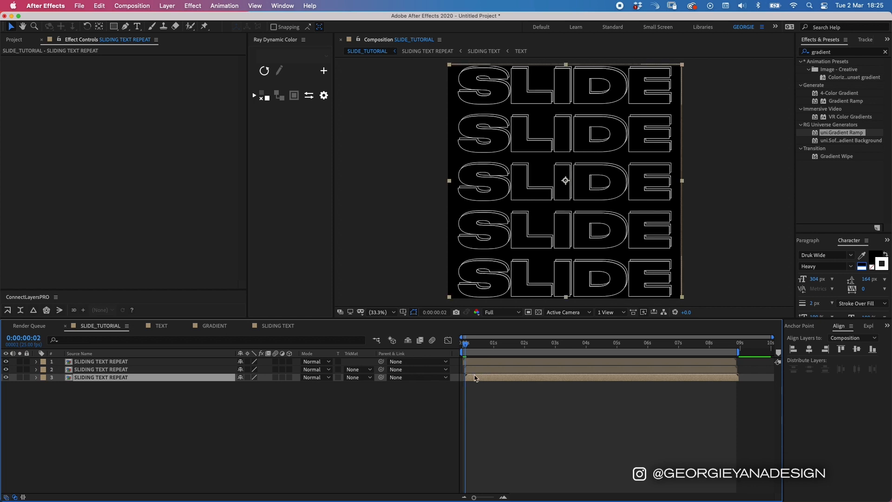
key(Return)
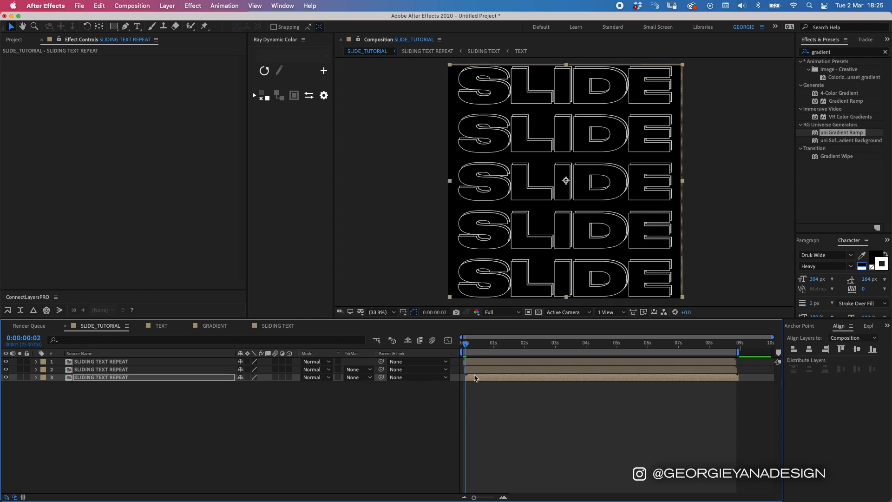
- Nudge the third SLIDING TEXT REPEAT layer slightly further right and up than the second one
key(Right)
key(Right)
key(Right)
key(Right)
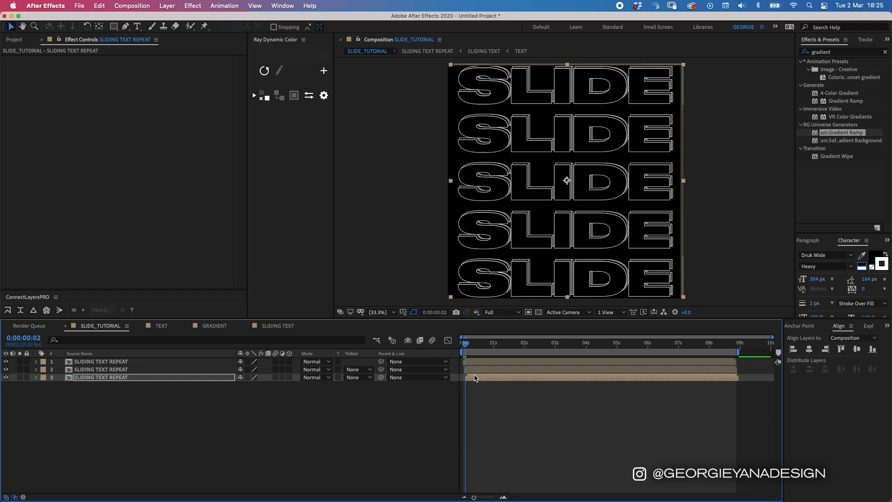
key(Up)
key(Up)
key(Up)
key(Up)
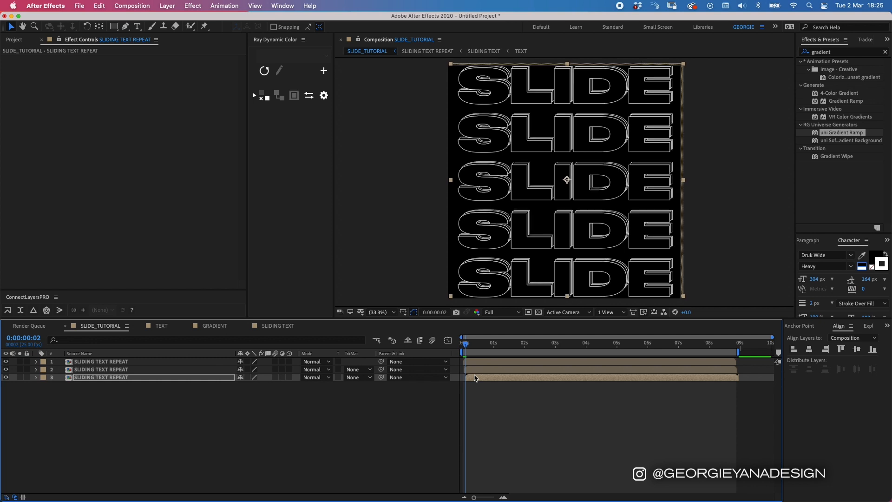
- Add a fourth SLIDING TEXT REPEAT layer at the bottom of the stack, delayed one more frame and nudged further up and right
key(super+d)
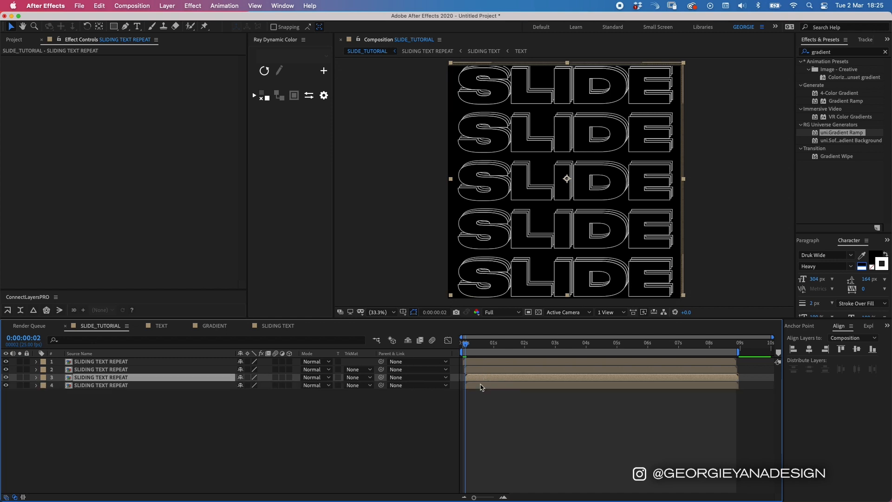
key(alt+Page_Down)
key(Page_Down)
key(Up)
key(Up)
key(Up)
key(Up)
key(Up)
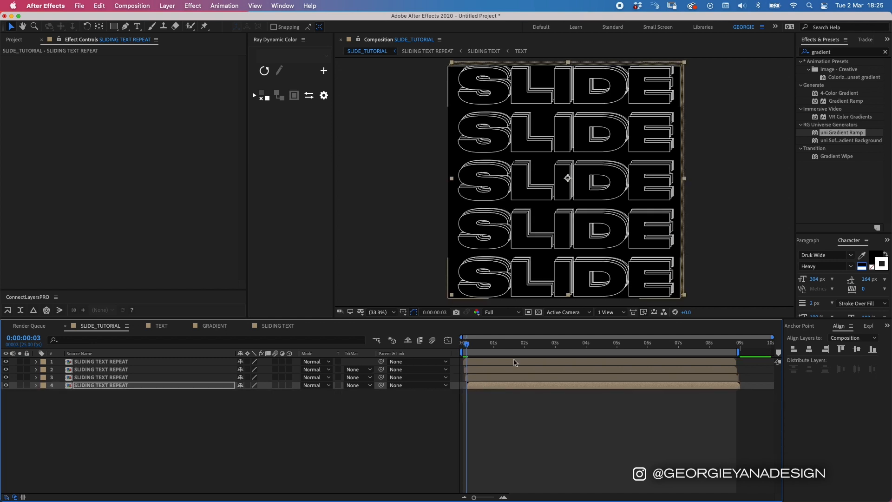
key(Right)
key(Right)
key(Right)
- Add a fifth SLIDING TEXT REPEAT layer at the bottom of the stack, delayed further in time and nudged further right and up
key(super+d)
drag(489, 396, 489, 394)
key(Page_Down)
key(Page_Down)
key(Right)
key(Right)
key(Right)
key(Right)
key(Right)
key(Right)
key(Right)
key(Right)
key(Right)
key(Right)
key(Up)
key(Up)
key(Up)
key(Up)
key(Up)
key(Up)
key(Up)
key(Up)
key(Up)
key(Up)
click(496, 436)
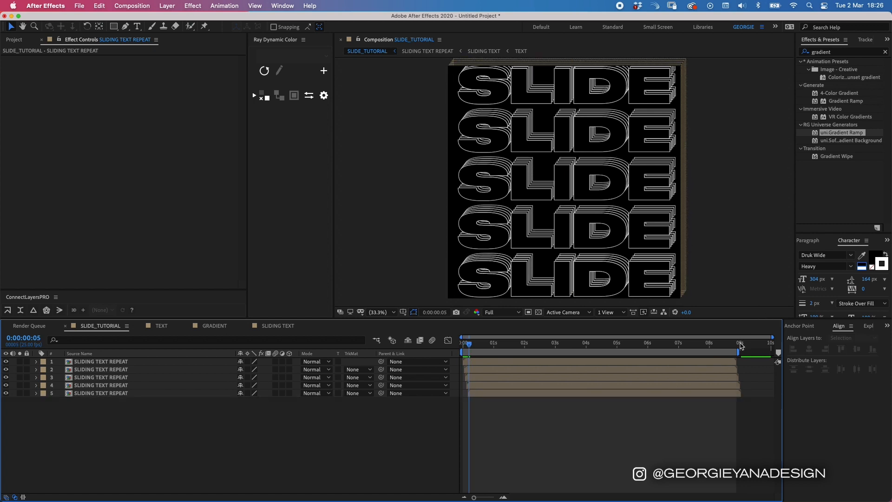
- Move the playhead to 0:00:09:01 and extend the work area's end past the last layer
click(740, 344)
key(Page_Down)
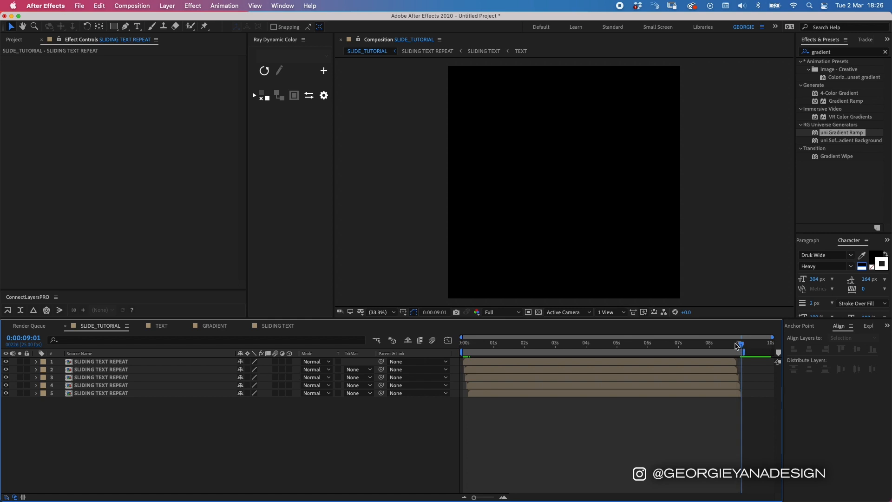
- Preview the echoing SLIDE text animation from the start of the composition, then stop playback at about 0:00:03:08
drag(547, 345, 462, 346)
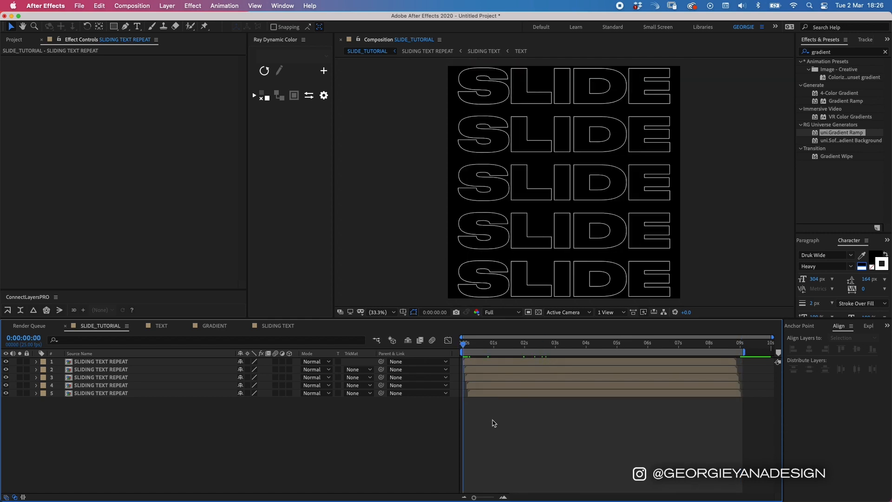
key(space)
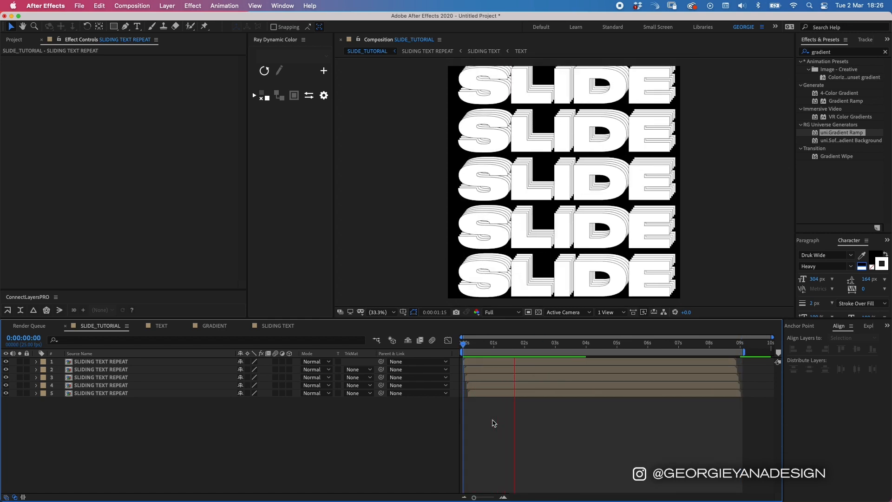
key(space)
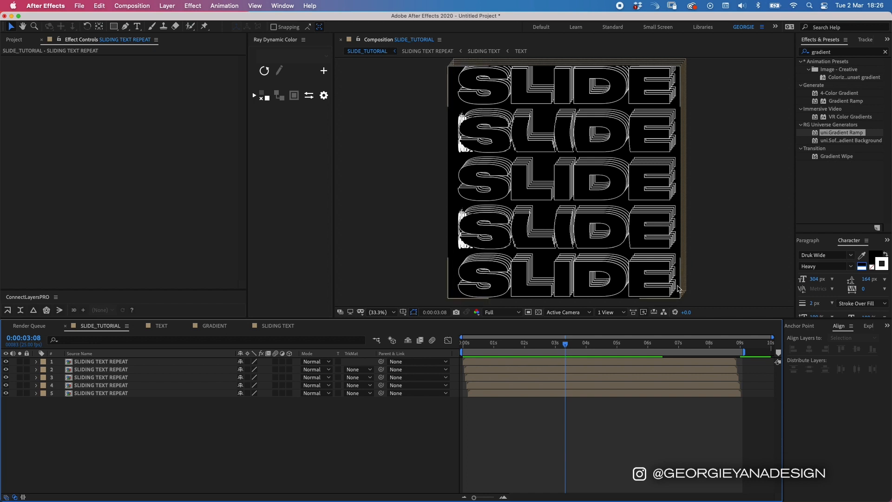
- Scale all five SLIDING TEXT REPEAT layers down together slightly so the offset copies fit inside the composition frame
click(528, 361)
shift+click(514, 395)
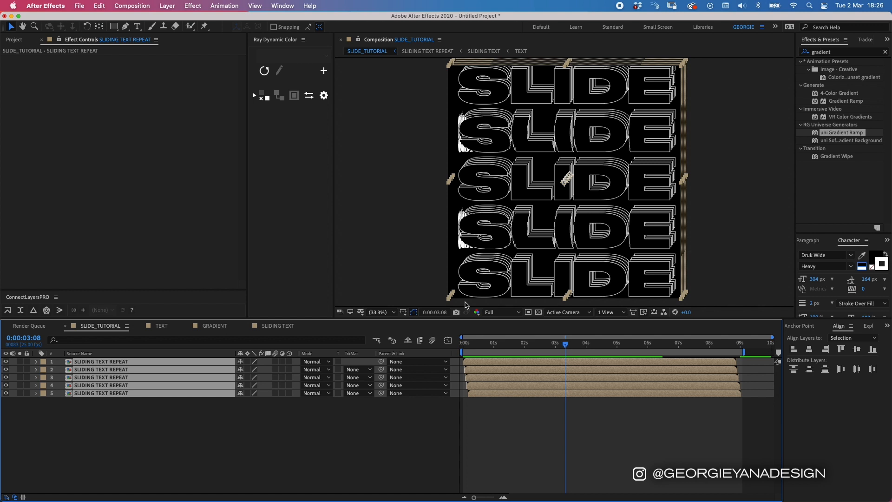
drag(445, 306, 457, 296)
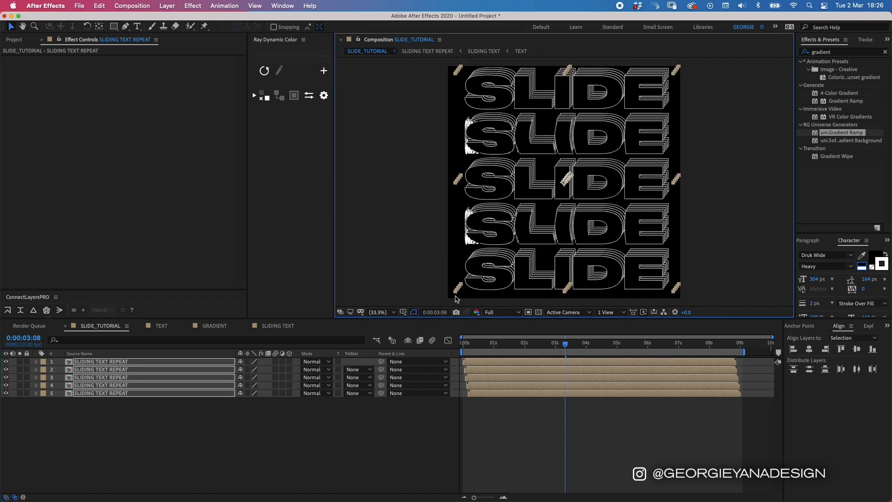
- Shift the five scaled layers slightly left and down to centre the SLIDE text block within the frame
drag(585, 269, 579, 268)
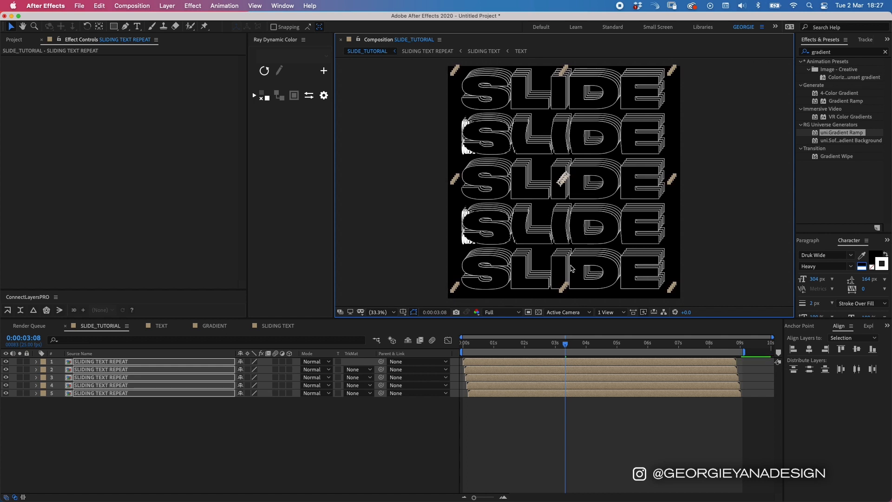
key(shift+Down)
key(Down)
key(Left)
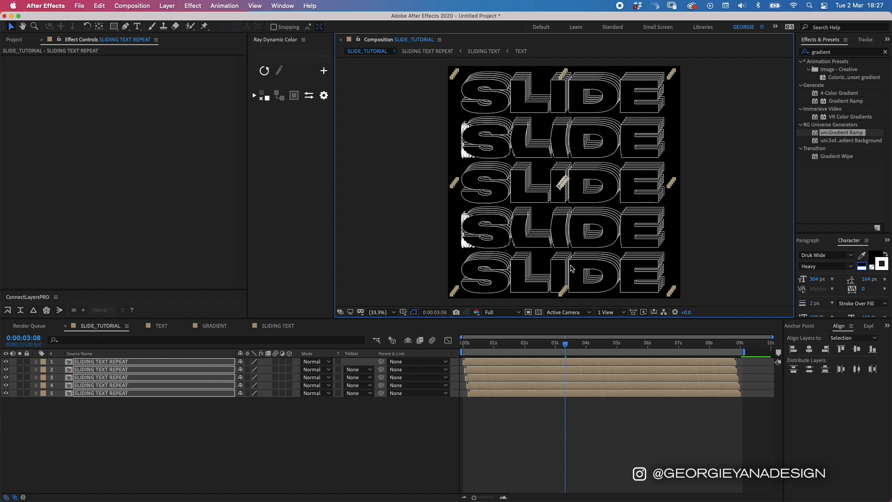
- Deselect the layers and play the resized, repositioned text animation from the first frame
click(465, 420)
key(Home)
key(space)
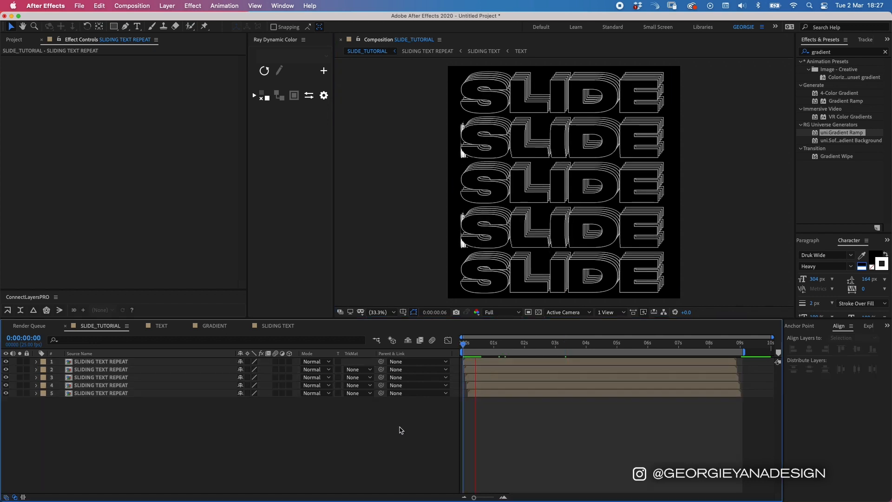